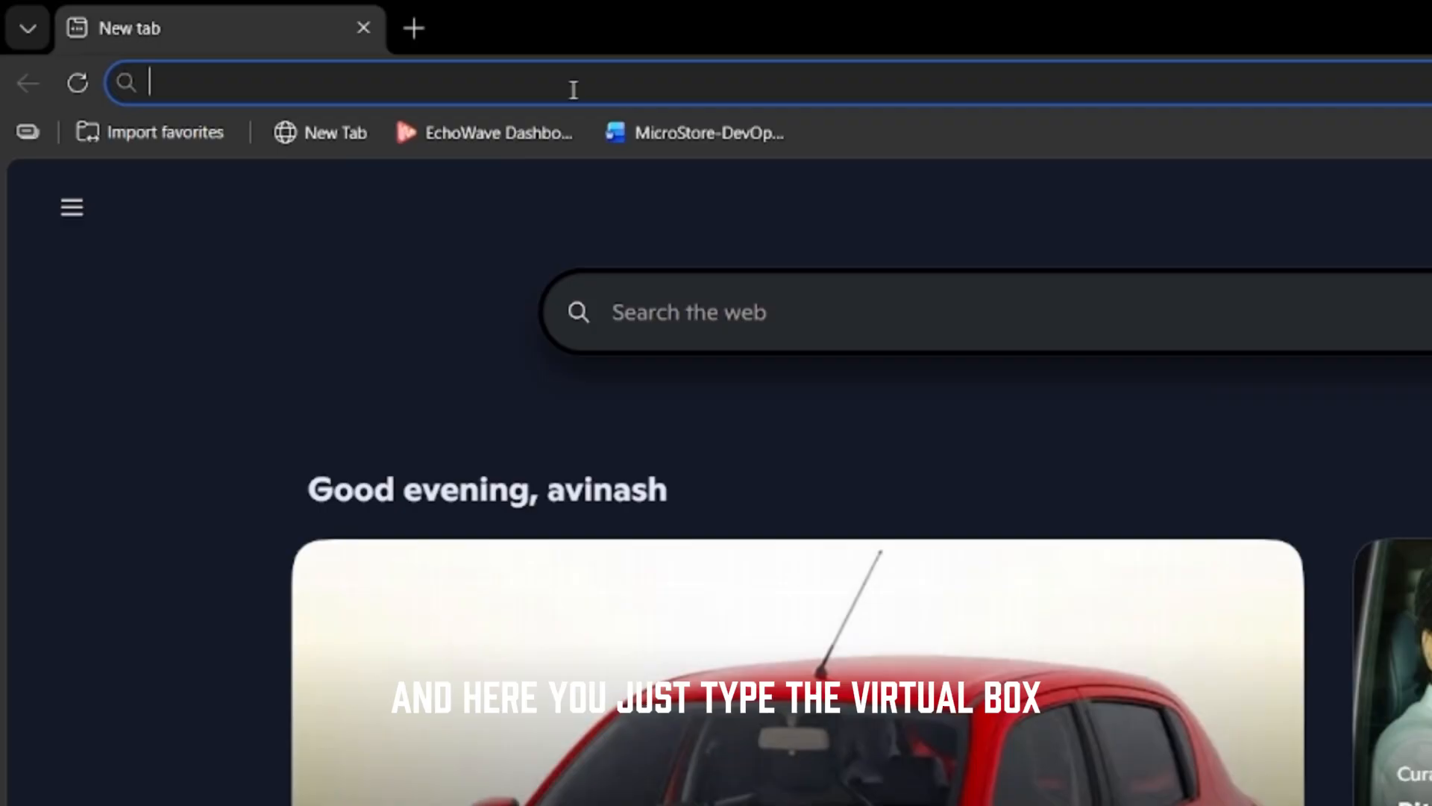
Search 'virtual box downld', start the VirtualBox Windows hosts download, then pause and cancel it
{"action": "type", "text": "virtual bo"}
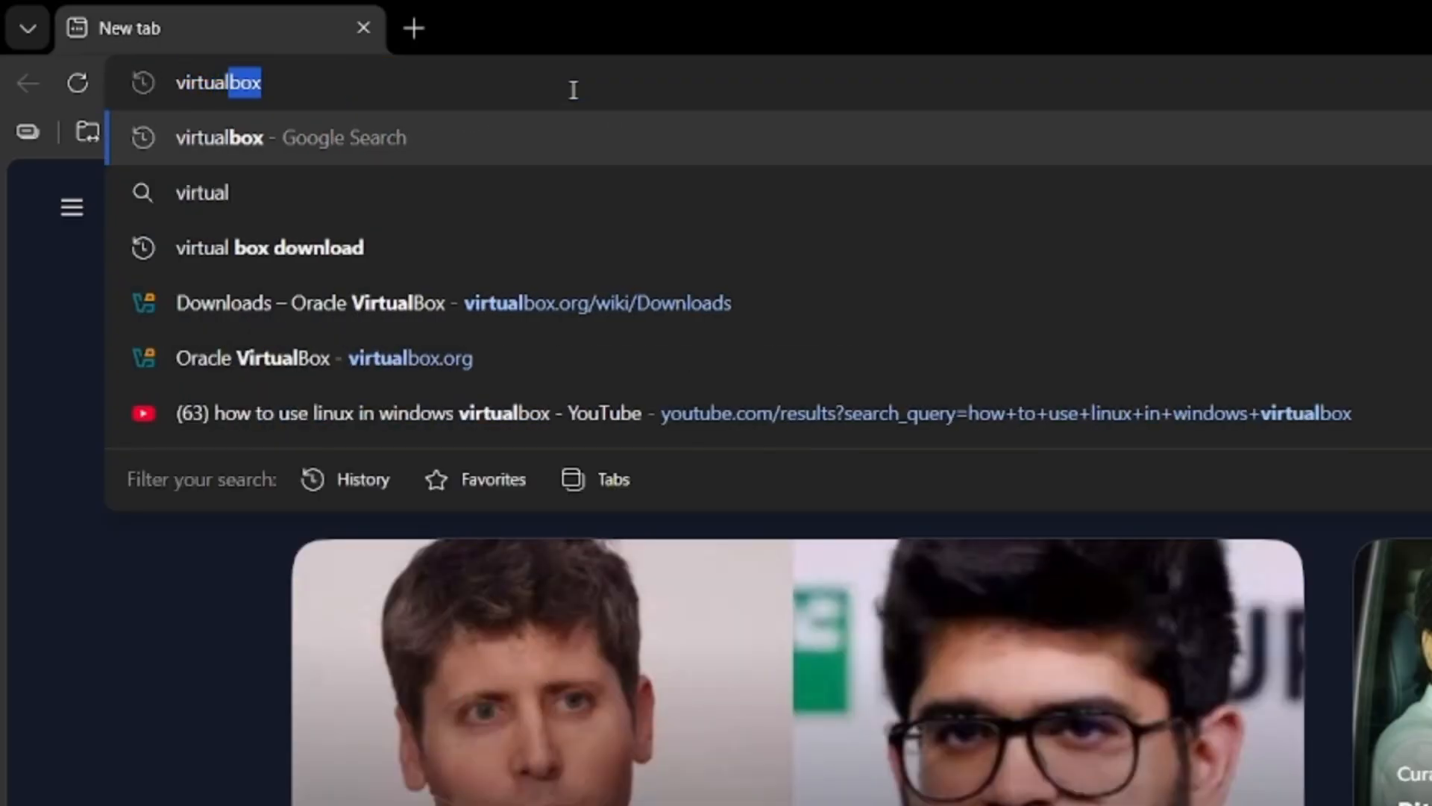
{"action": "type", "text": "x downld"}
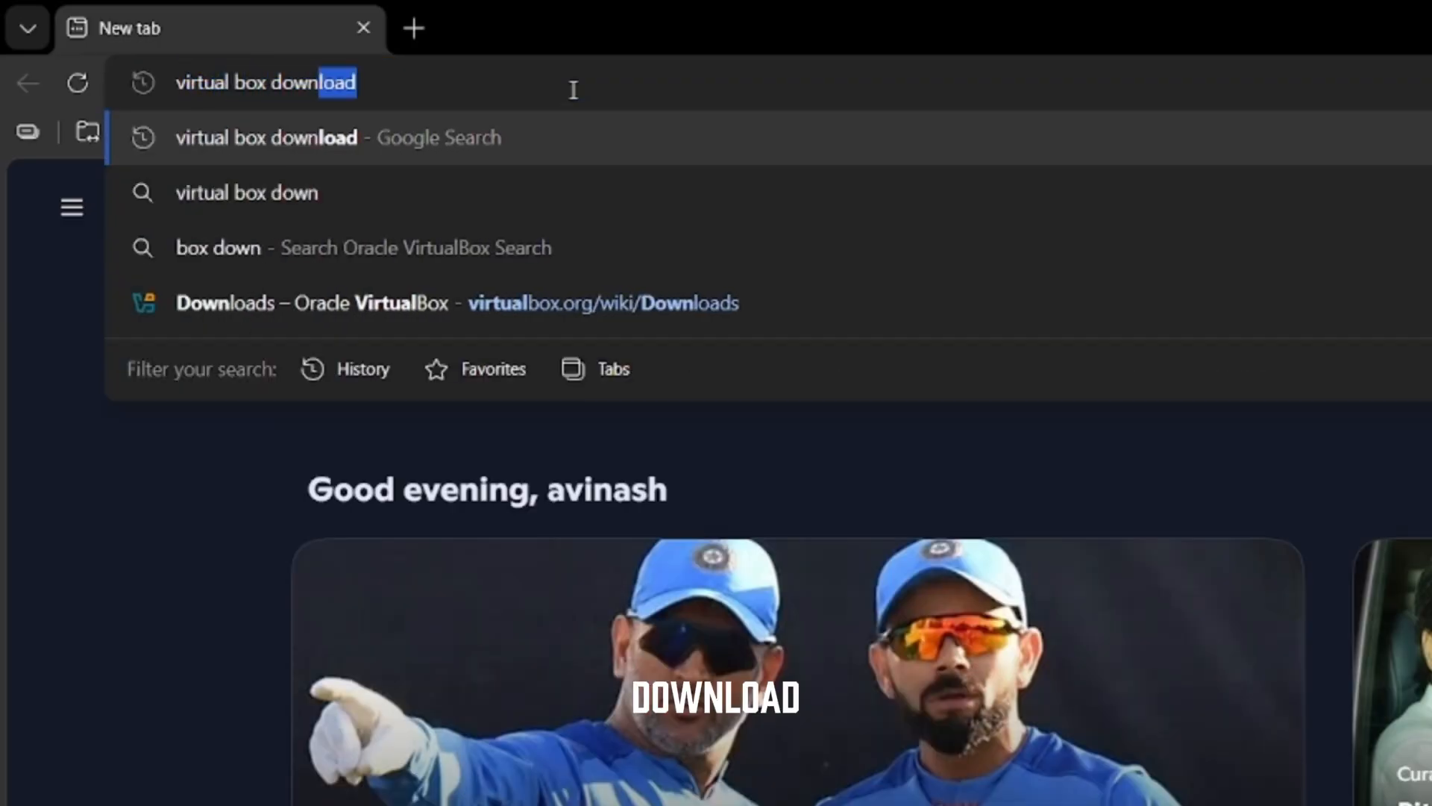
{"action": "key", "text": "Return"}
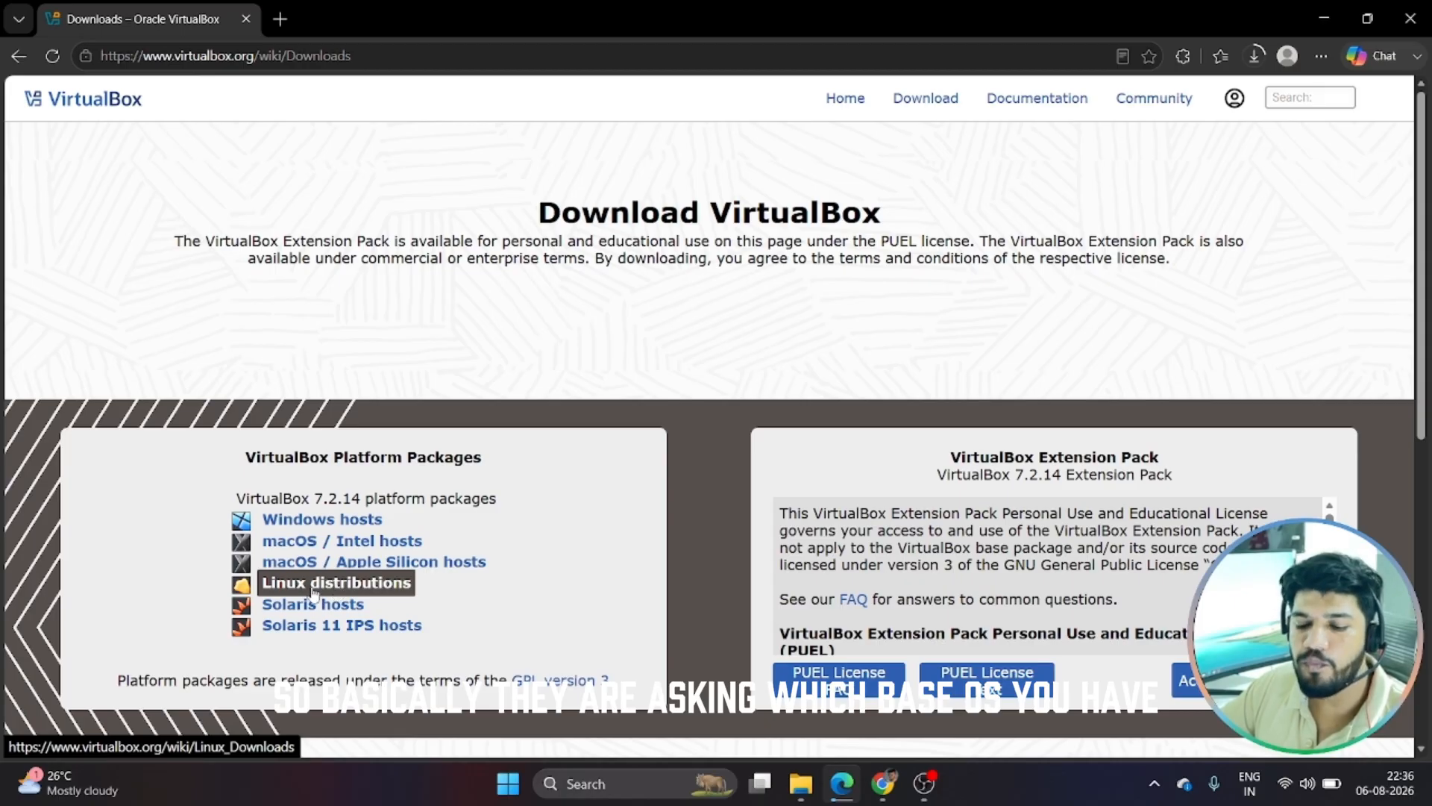
{"action": "left_click", "coordinate": [291, 526]}
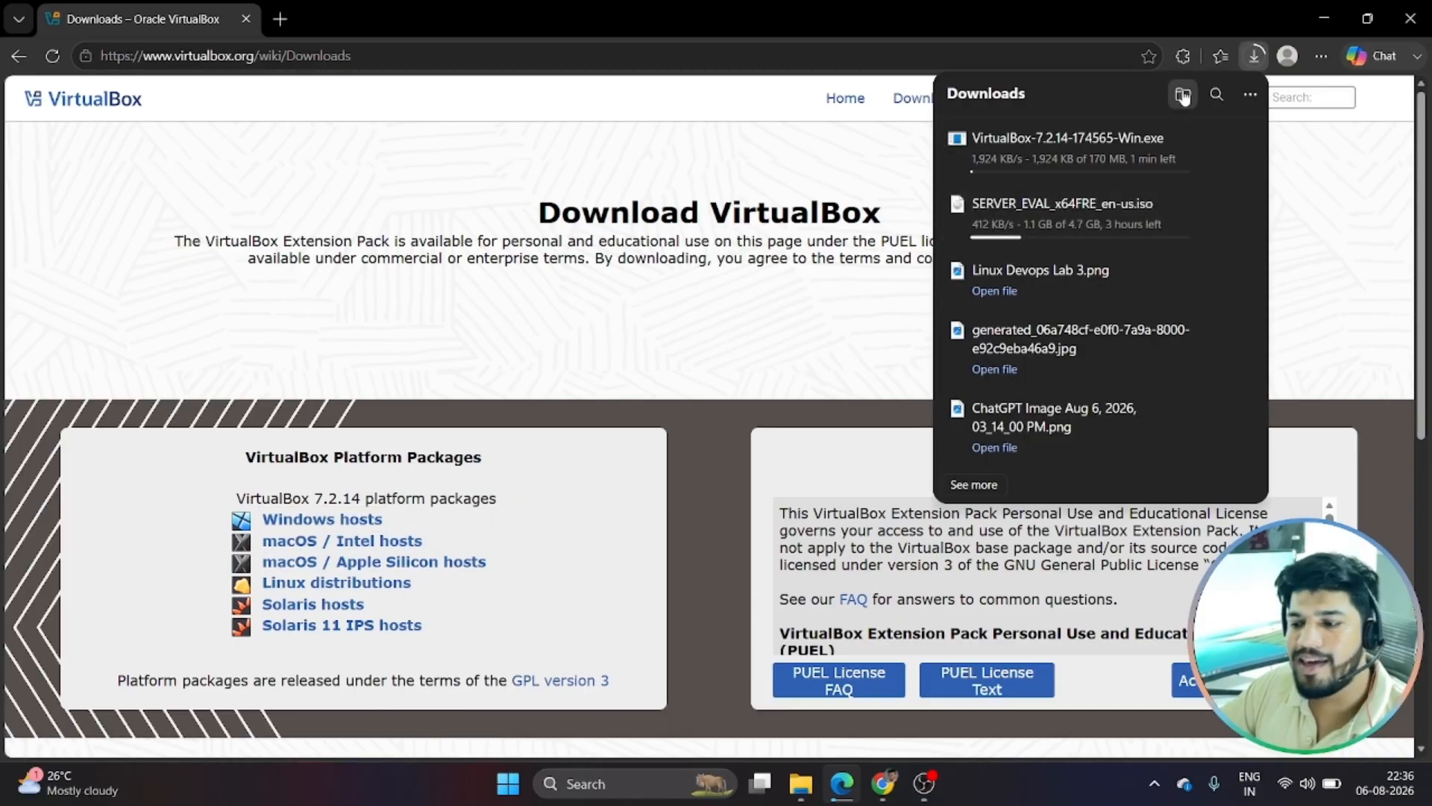
{"action": "left_click", "coordinate": [1205, 162]}
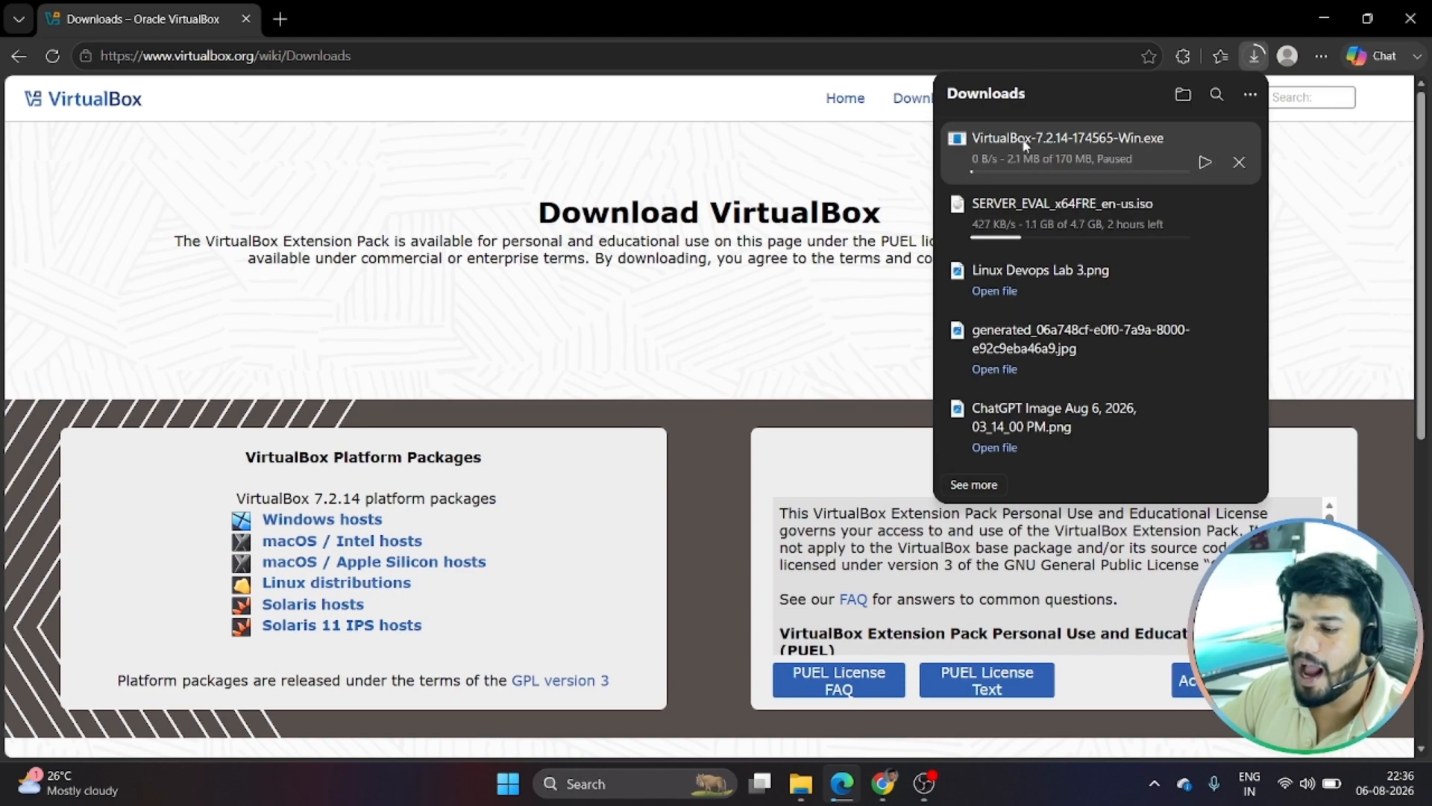
{"action": "left_click", "coordinate": [1238, 163]}
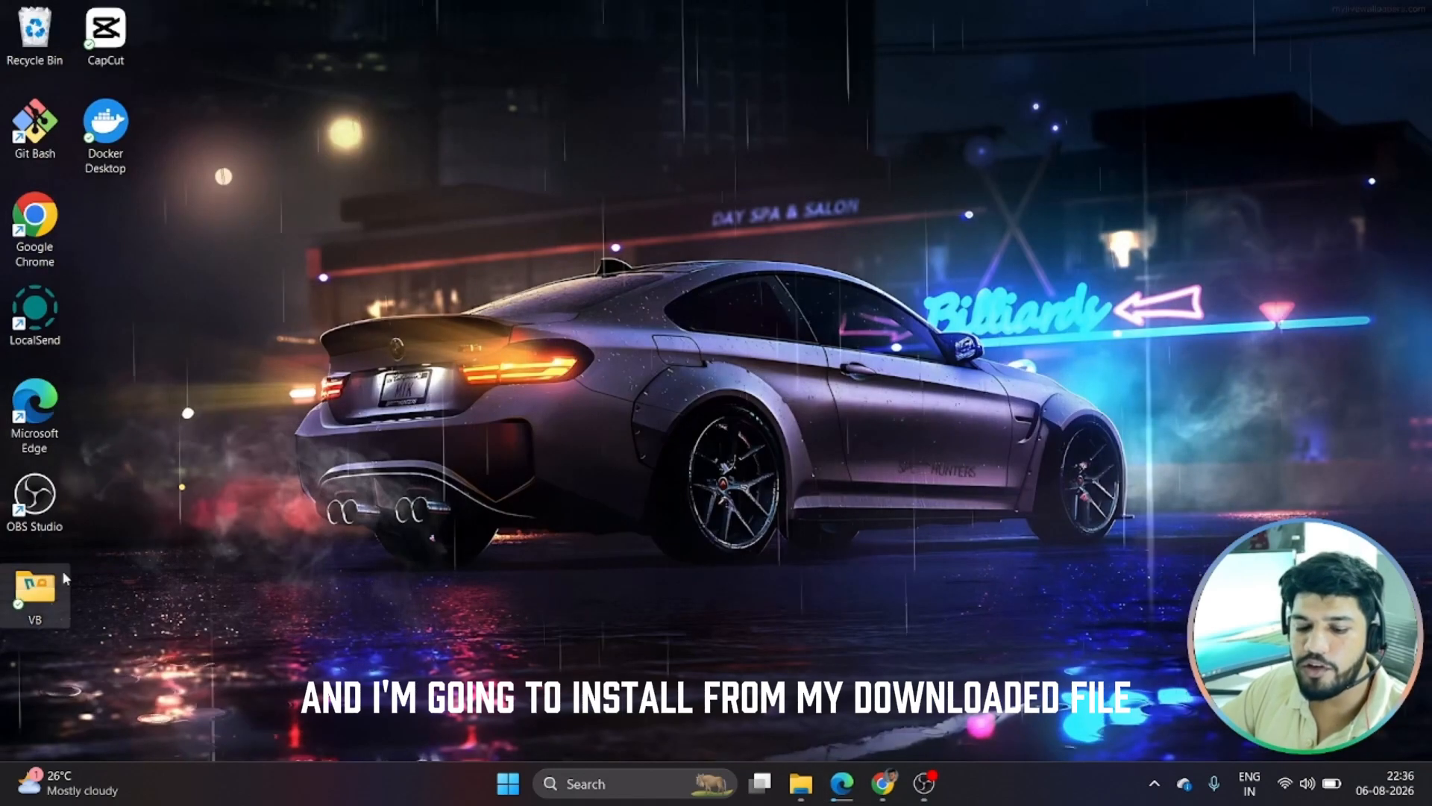
Launch the VirtualBox installer from the VB folder and accept the license agreement
{"action": "double_click", "coordinate": [63, 576]}
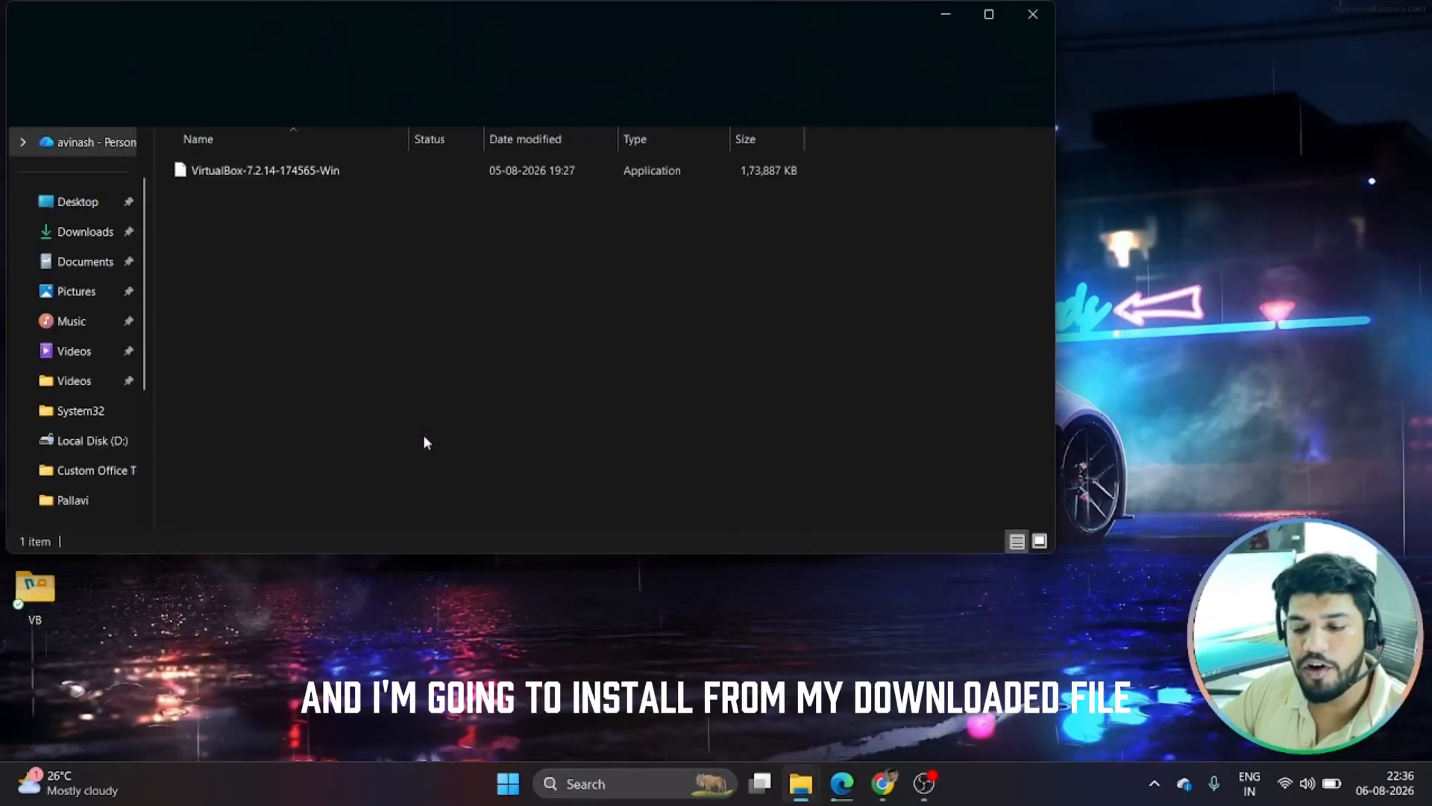
{"action": "double_click", "coordinate": [235, 172]}
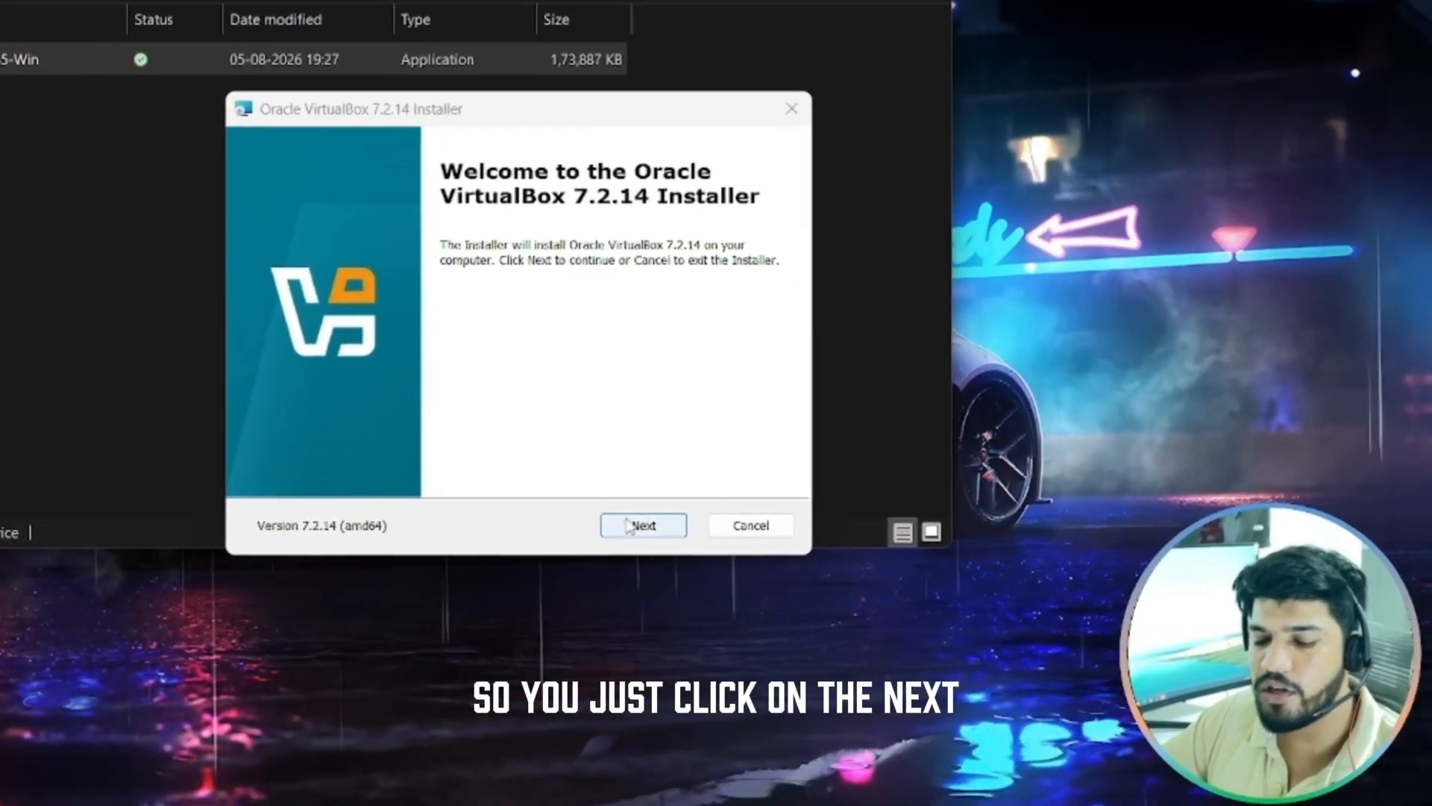
{"action": "left_click", "coordinate": [628, 525]}
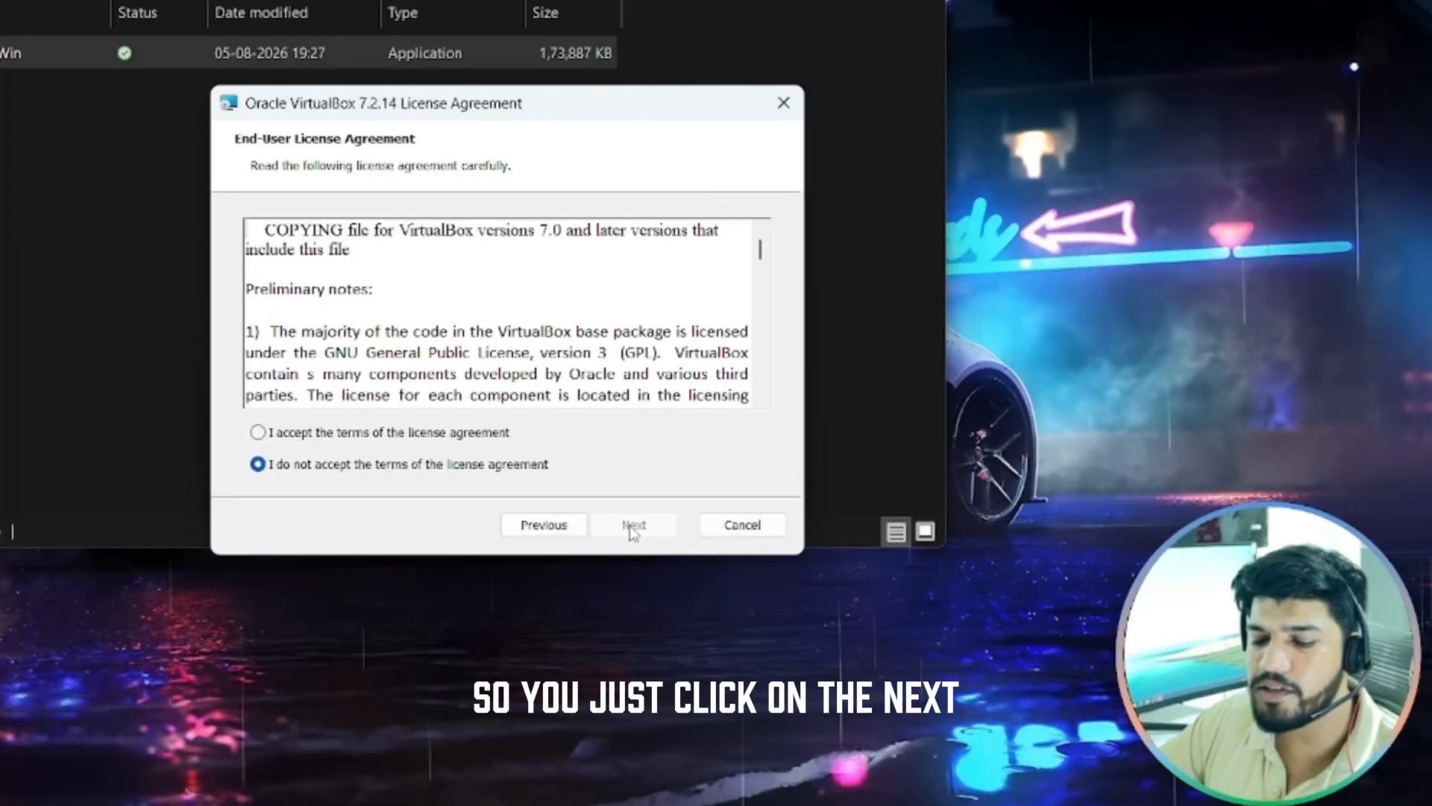
{"action": "left_click", "coordinate": [292, 436]}
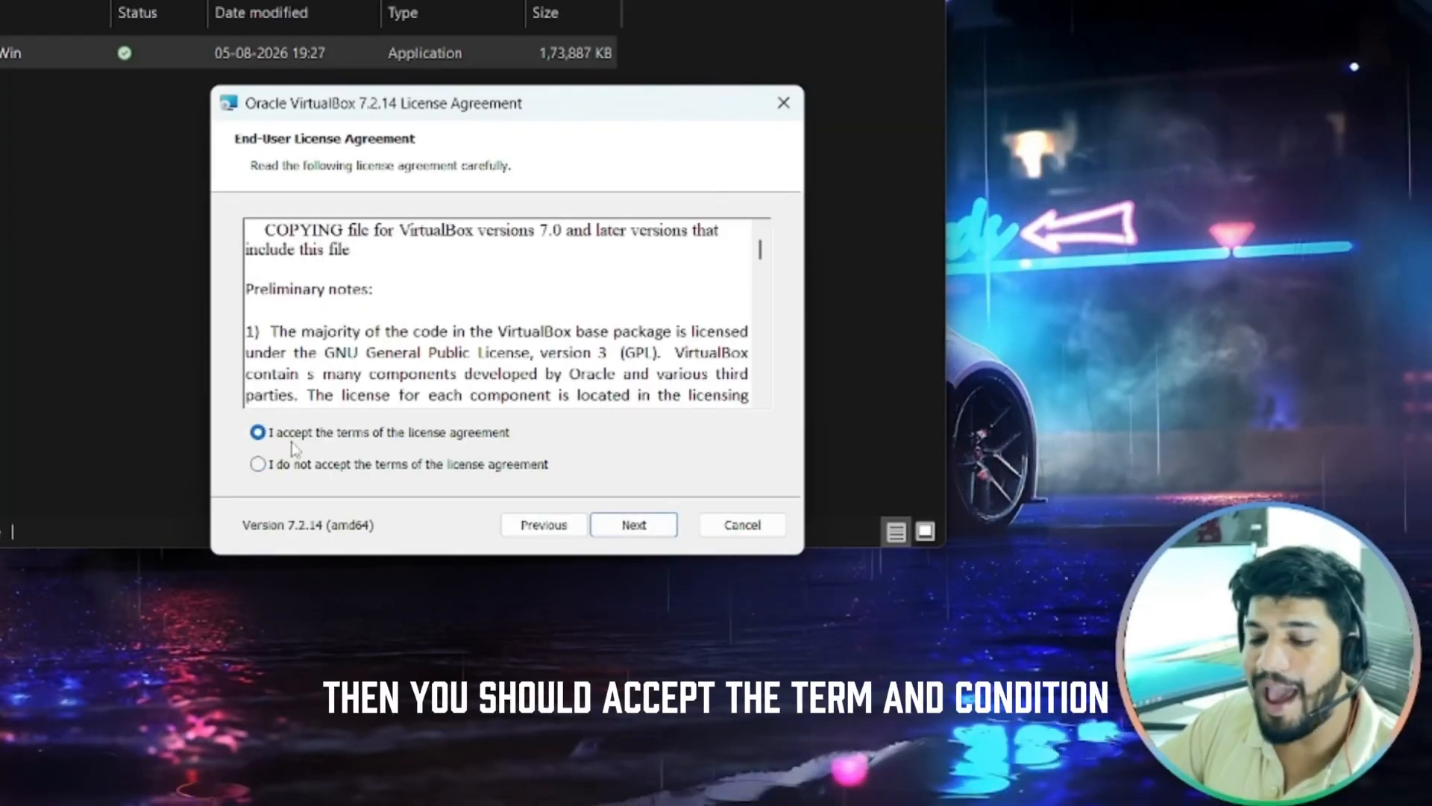
{"action": "left_click", "coordinate": [627, 530]}
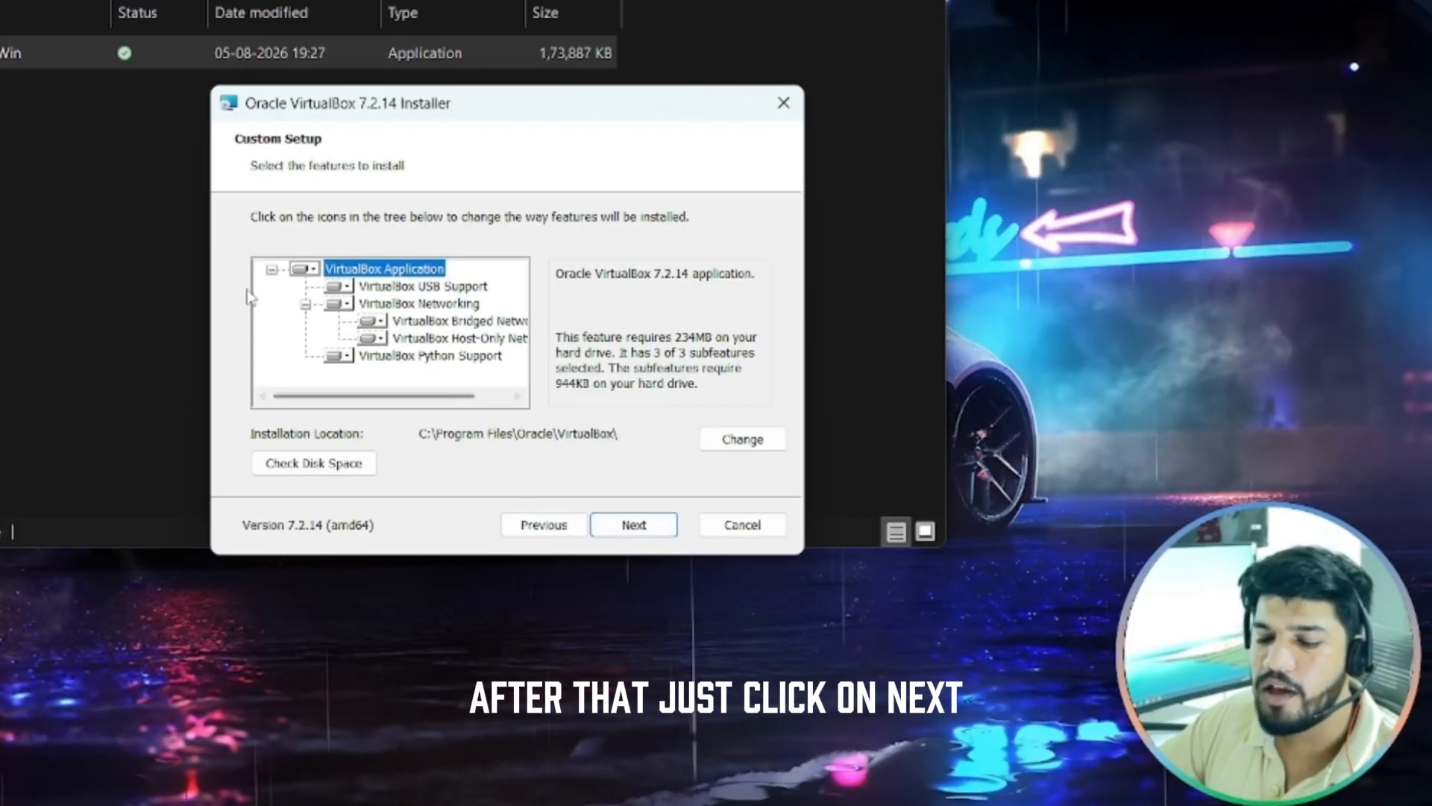
Keep the default features and startup options, confirm the network warning, and begin installing
{"action": "left_click", "coordinate": [633, 524]}
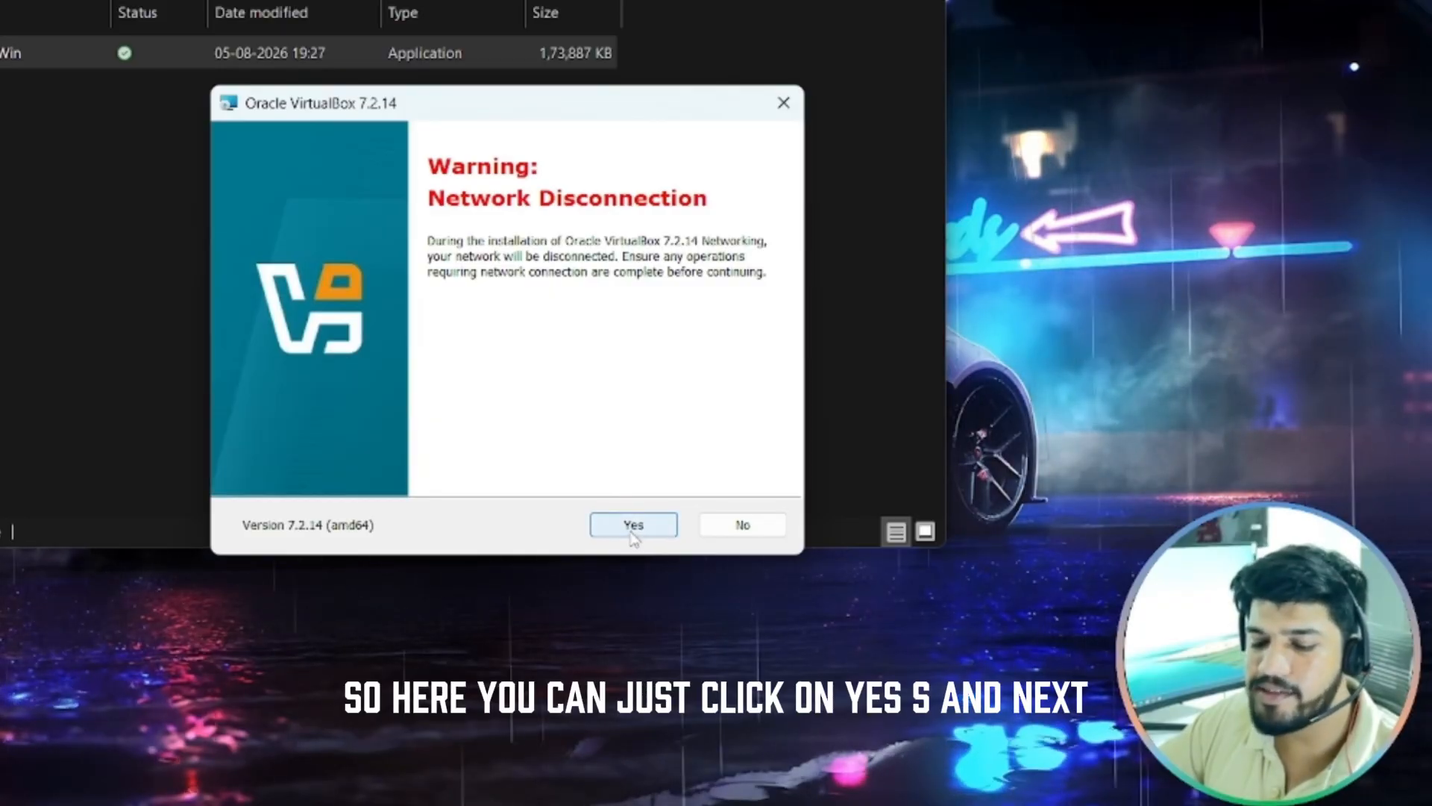
{"action": "left_click", "coordinate": [631, 532]}
{"action": "left_click", "coordinate": [631, 531]}
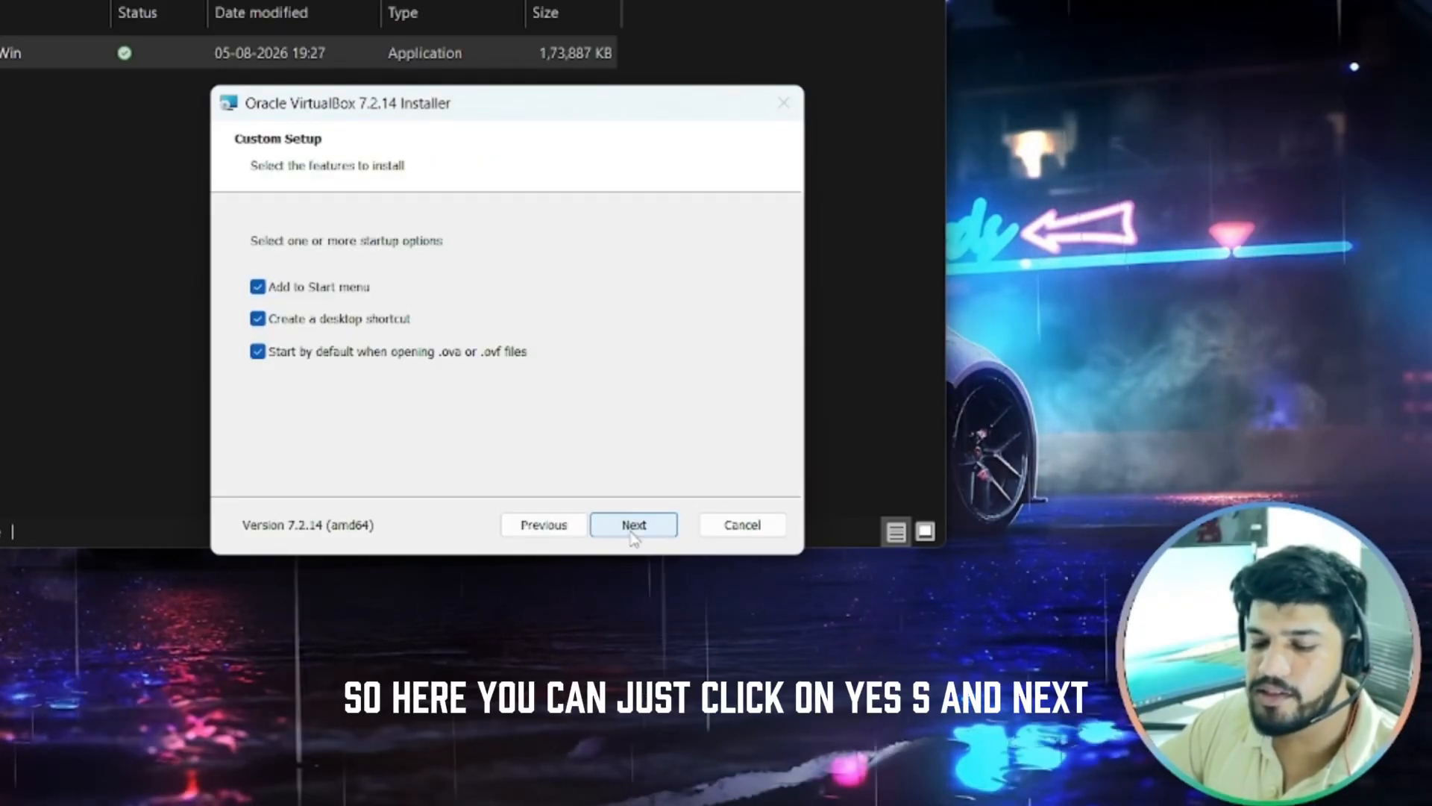
{"action": "left_click", "coordinate": [631, 529]}
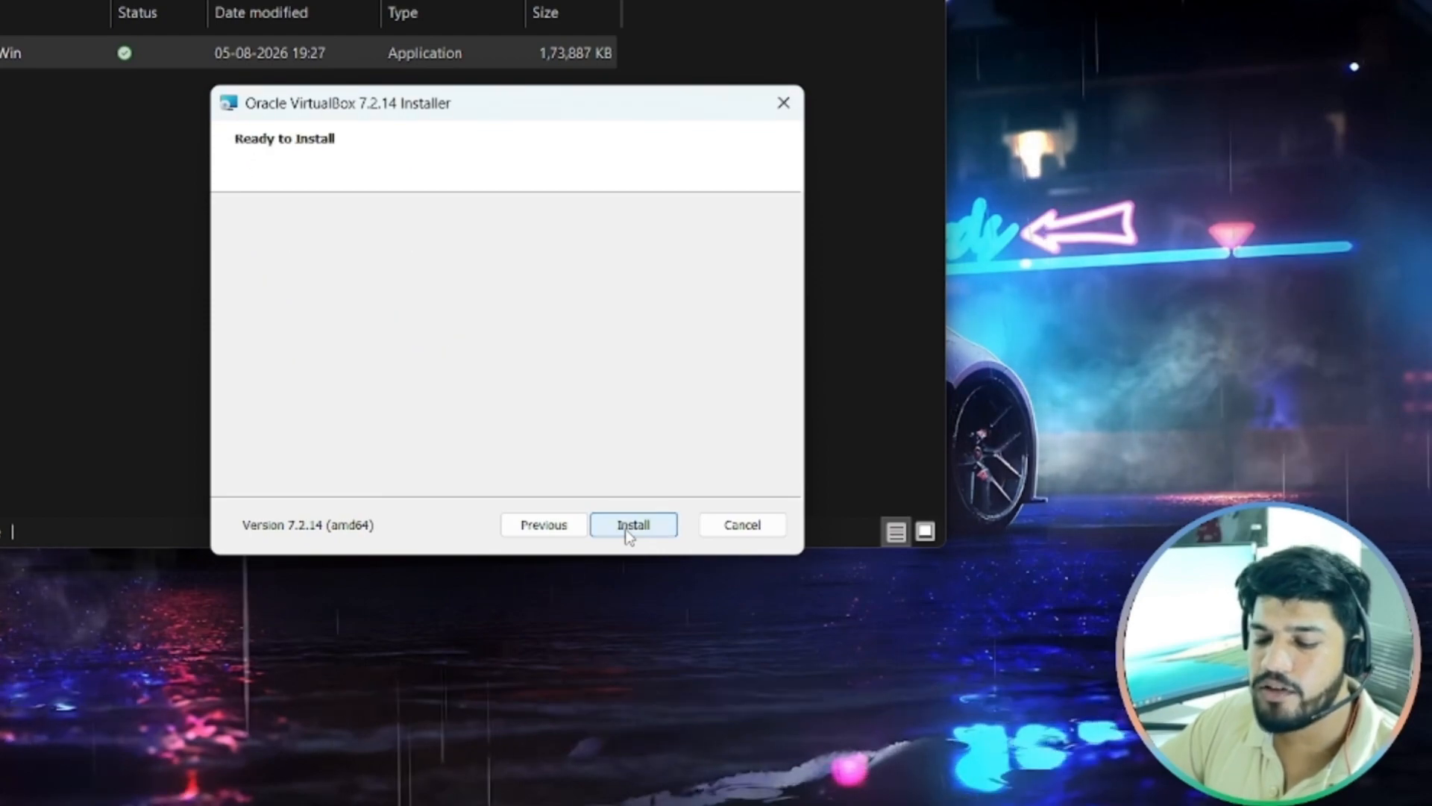
{"action": "left_click", "coordinate": [626, 531]}
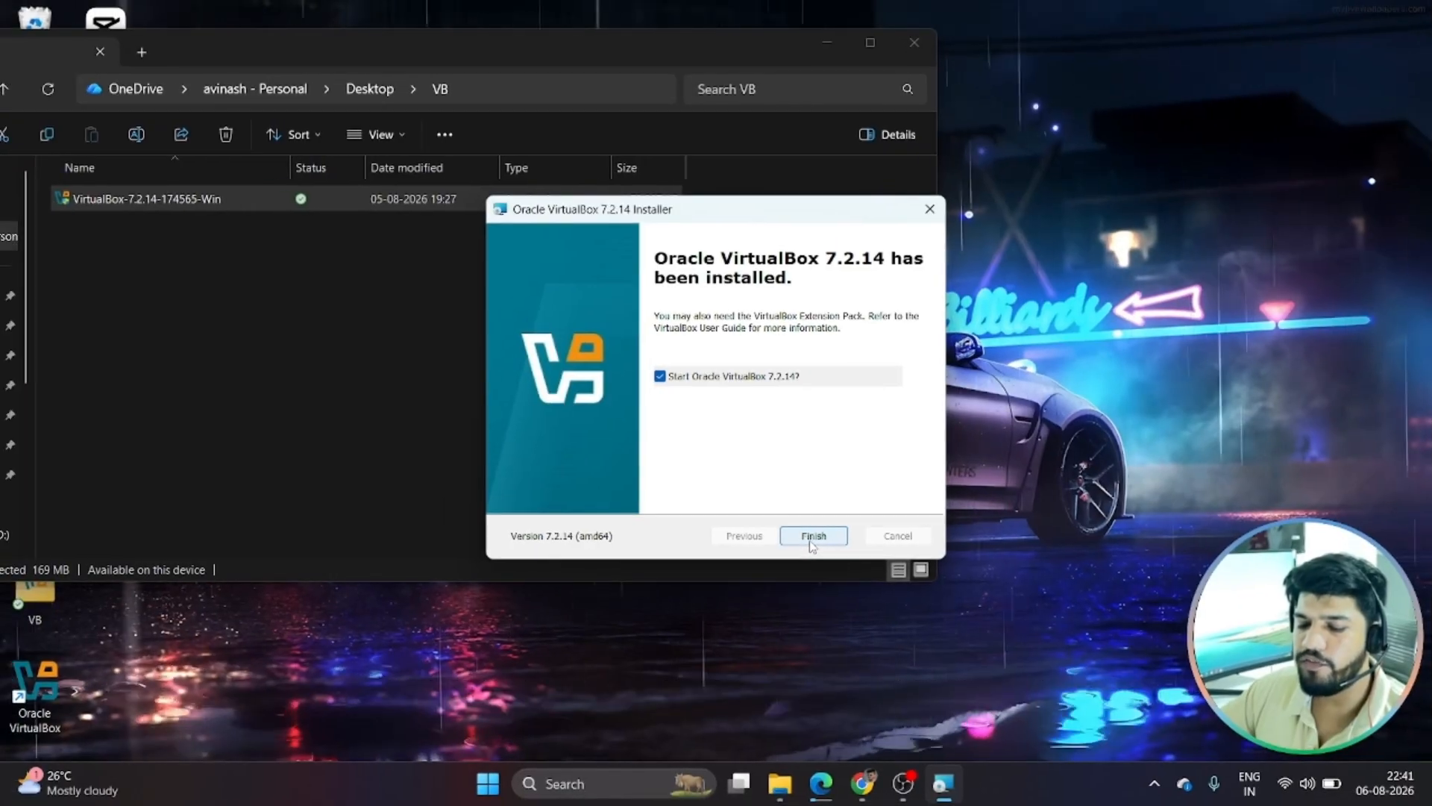
Finish the installer with VirtualBox set to launch, and minimize File Explorer
{"action": "left_click", "coordinate": [812, 543]}
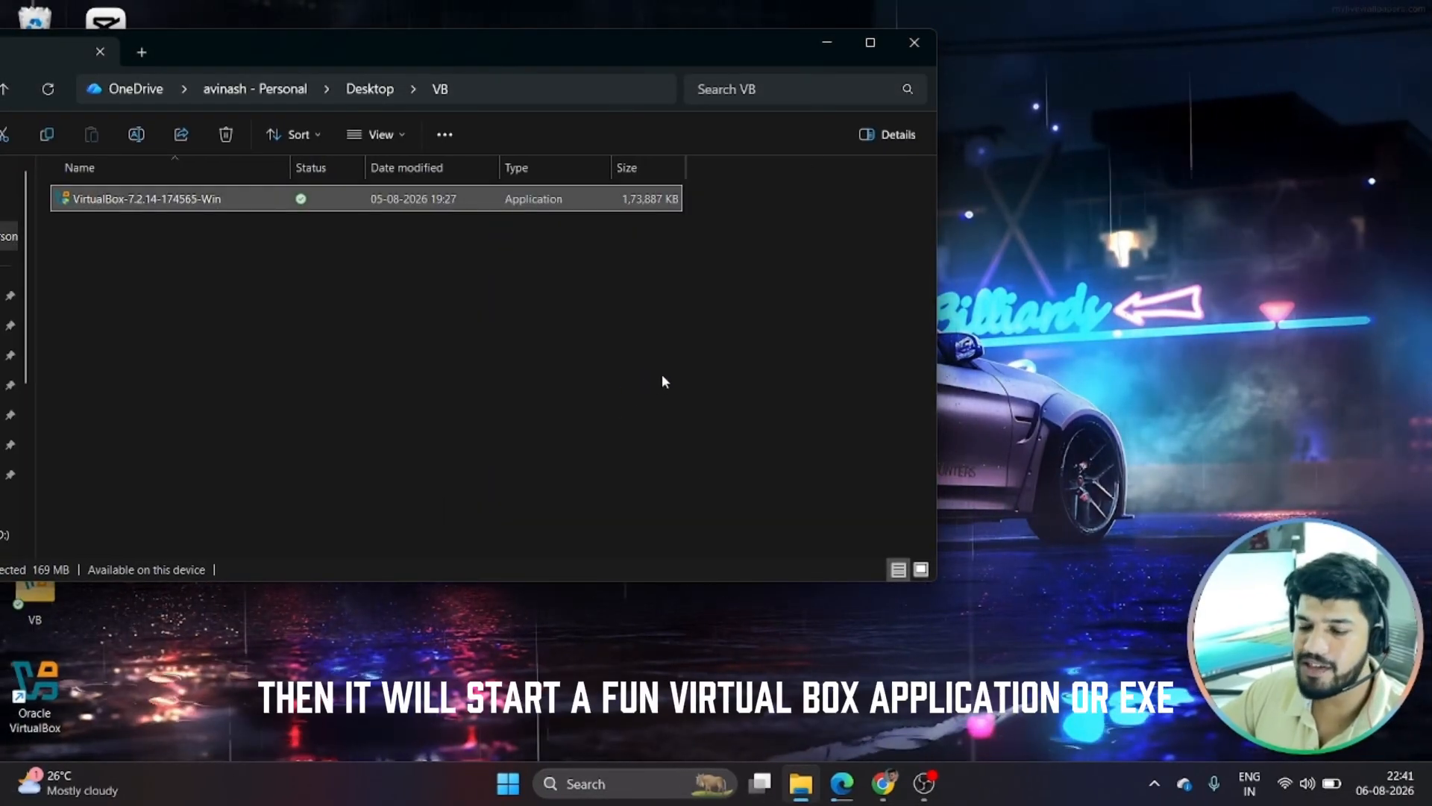
{"action": "left_click", "coordinate": [832, 49]}
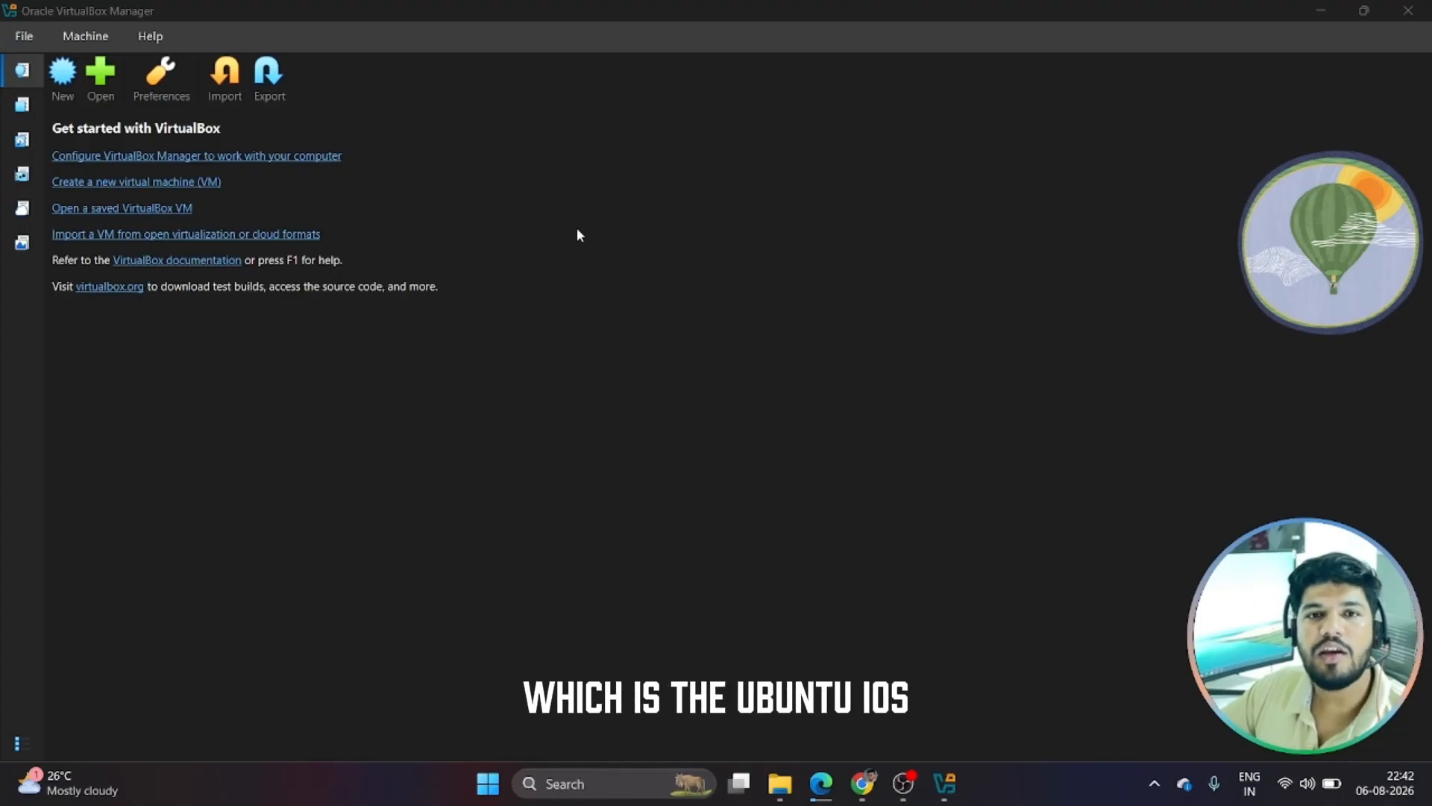
Search the web for 'ubuntu iso' in a new Edge tab and find the Ubuntu 26.04 section
{"action": "left_click", "coordinate": [821, 783]}
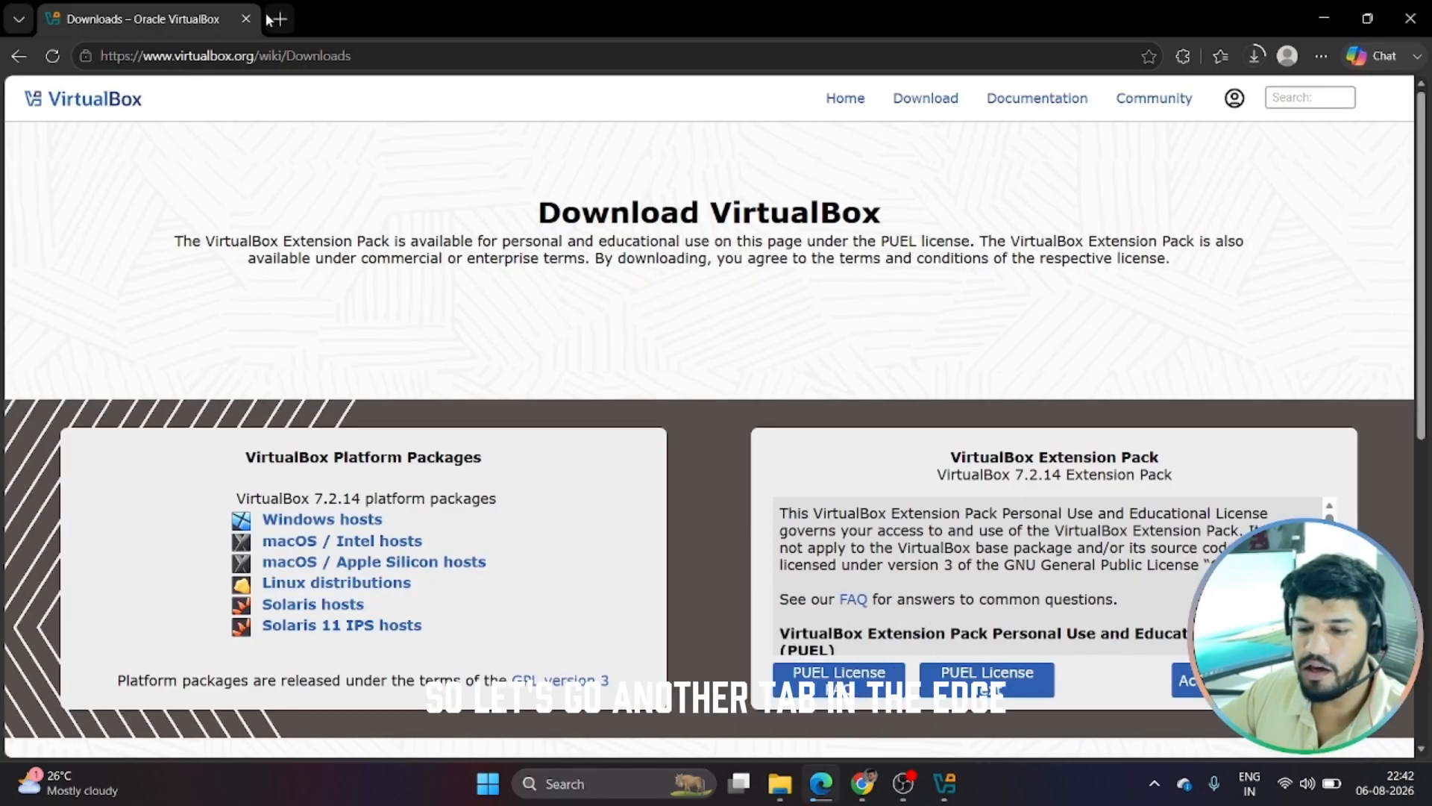
{"action": "key", "text": "ctrl+t"}
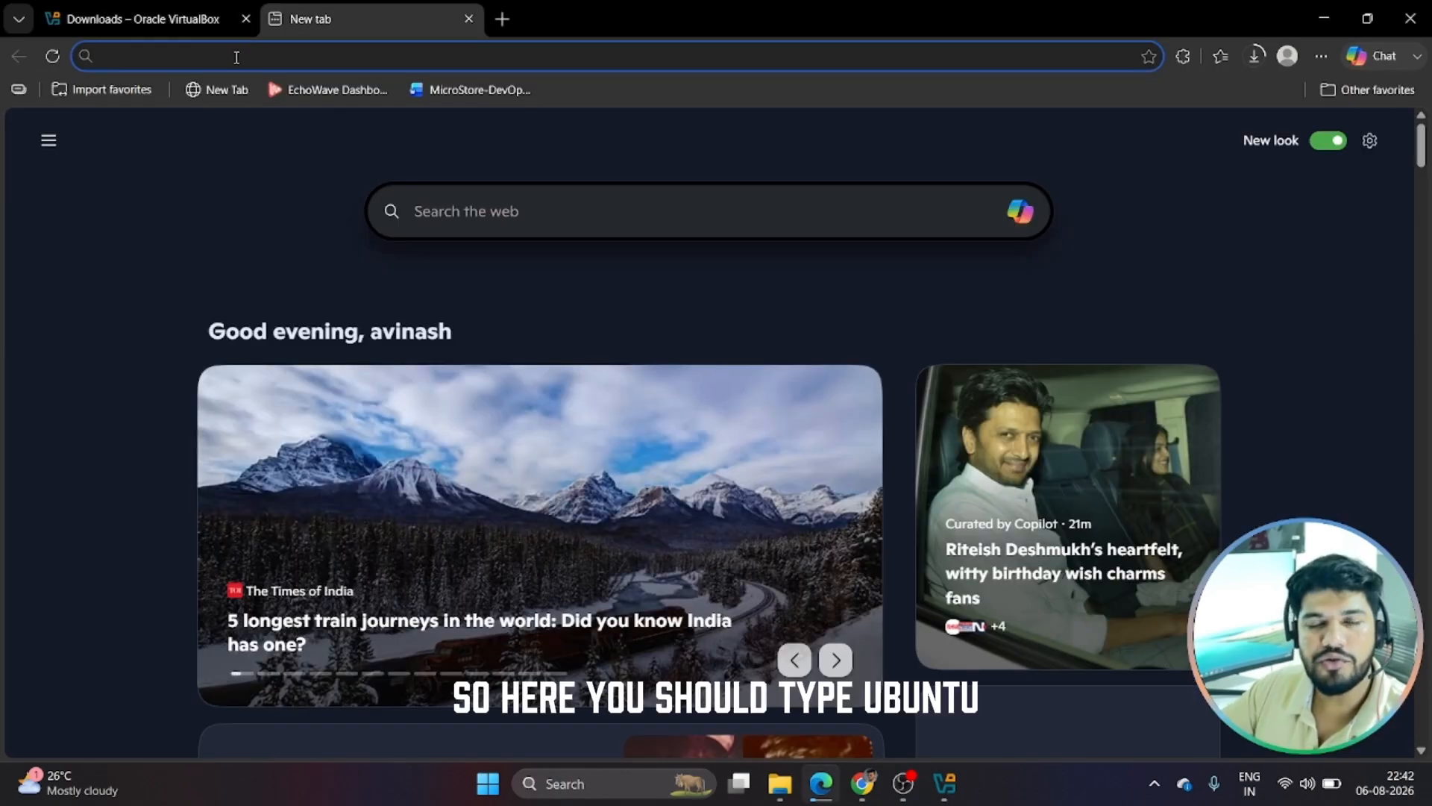
{"action": "type", "text": "ubun"}
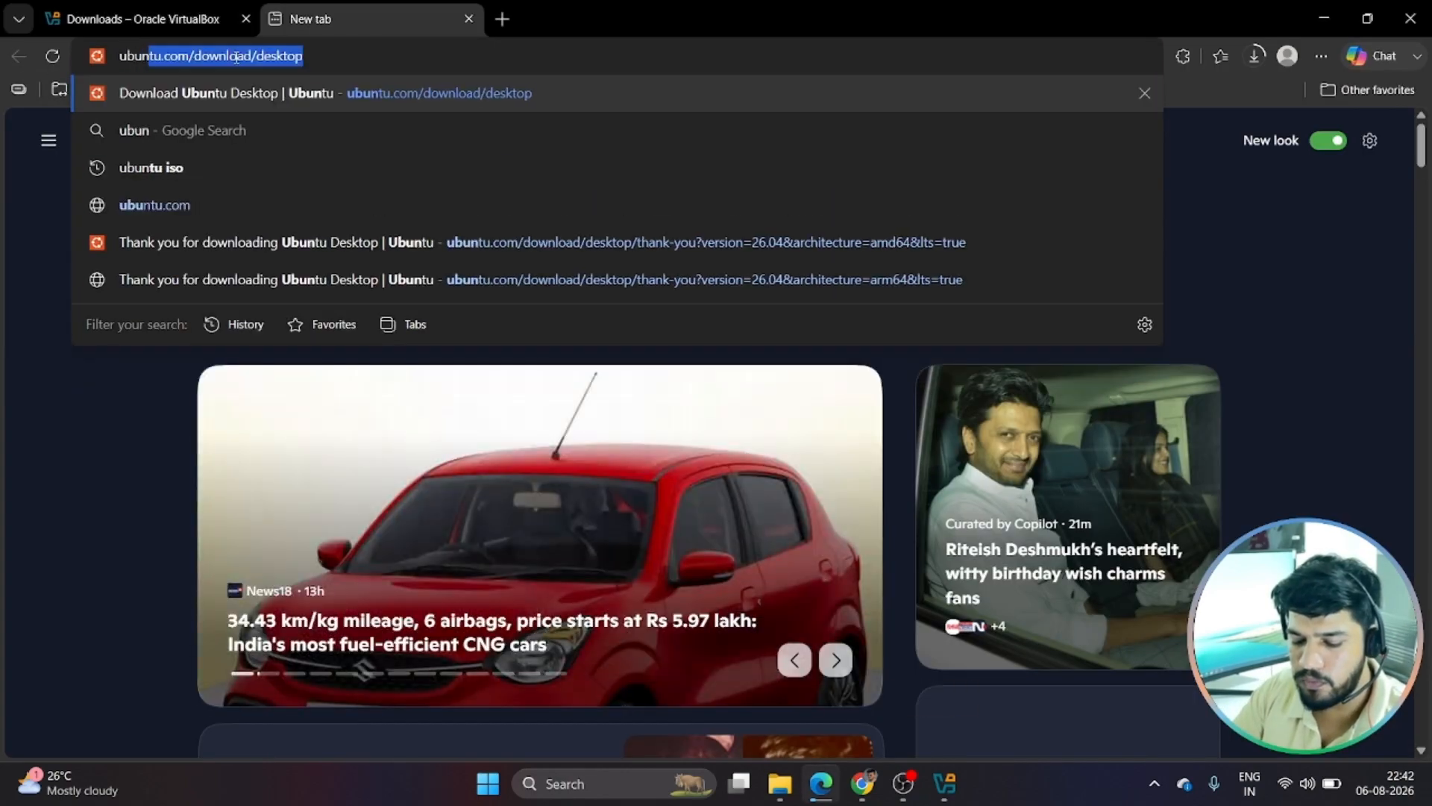
{"action": "type", "text": "tu "}
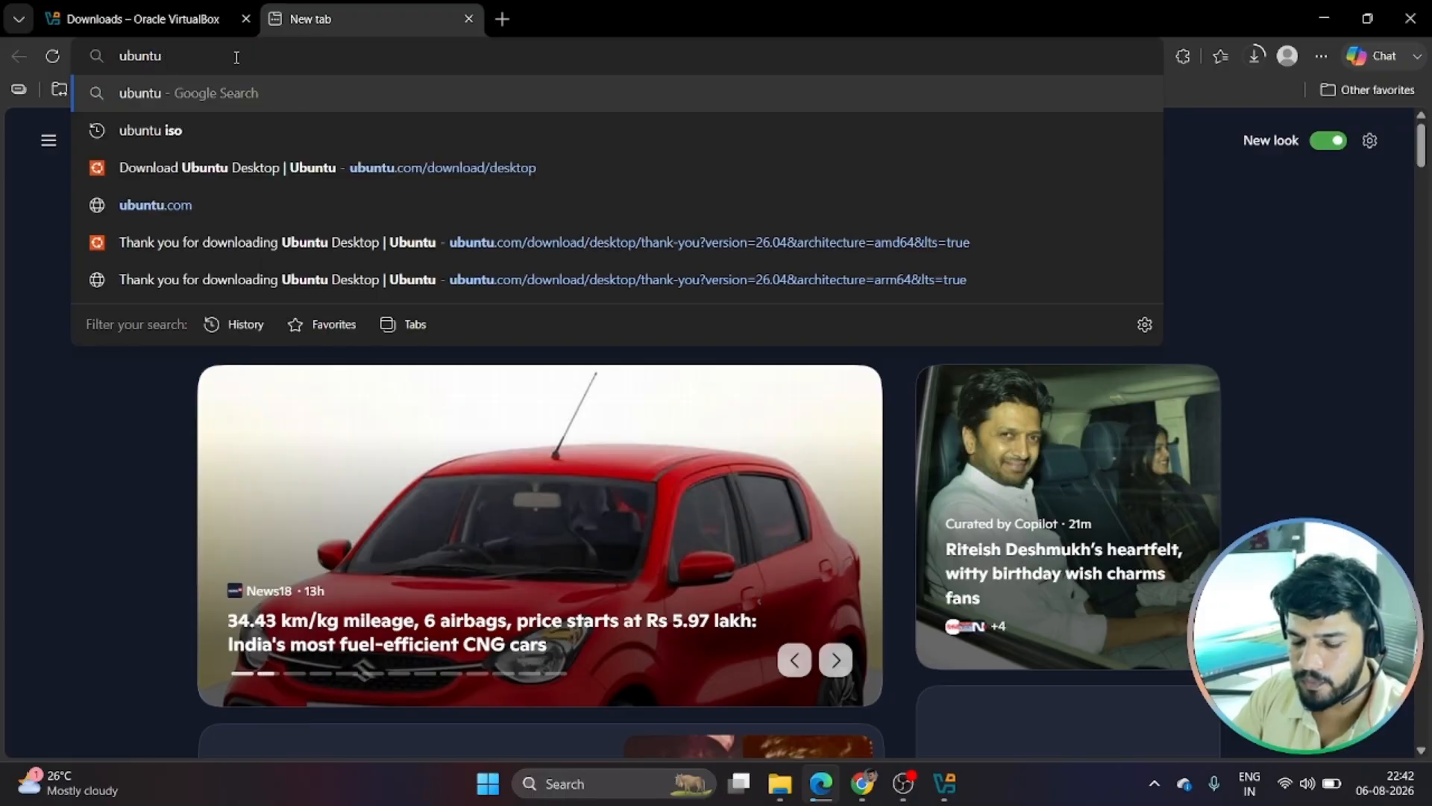
{"action": "type", "text": "iso"}
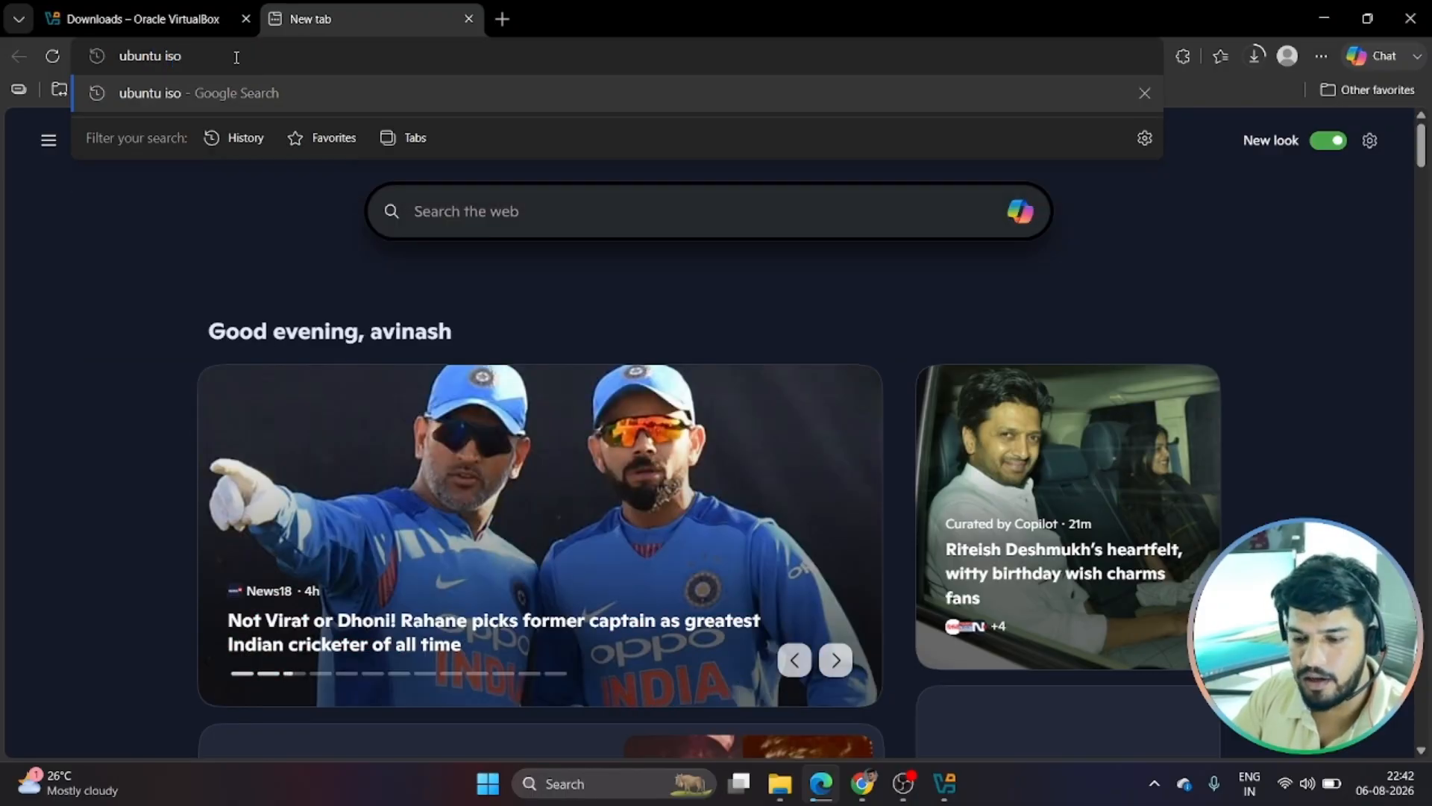
{"action": "key", "text": "Return"}
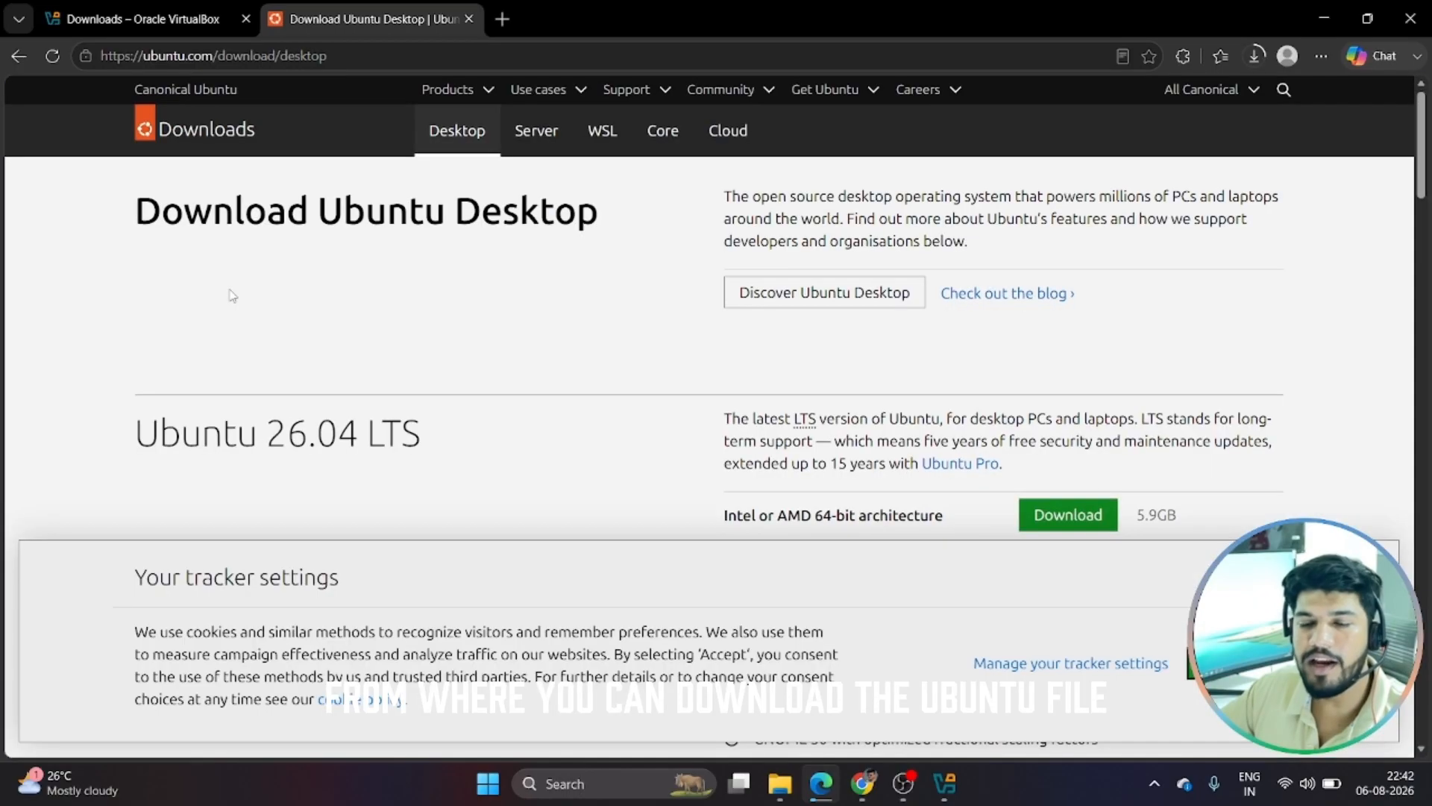
{"action": "scroll", "coordinate": [190, 371], "scroll_direction": "down", "scroll_amount": 2}
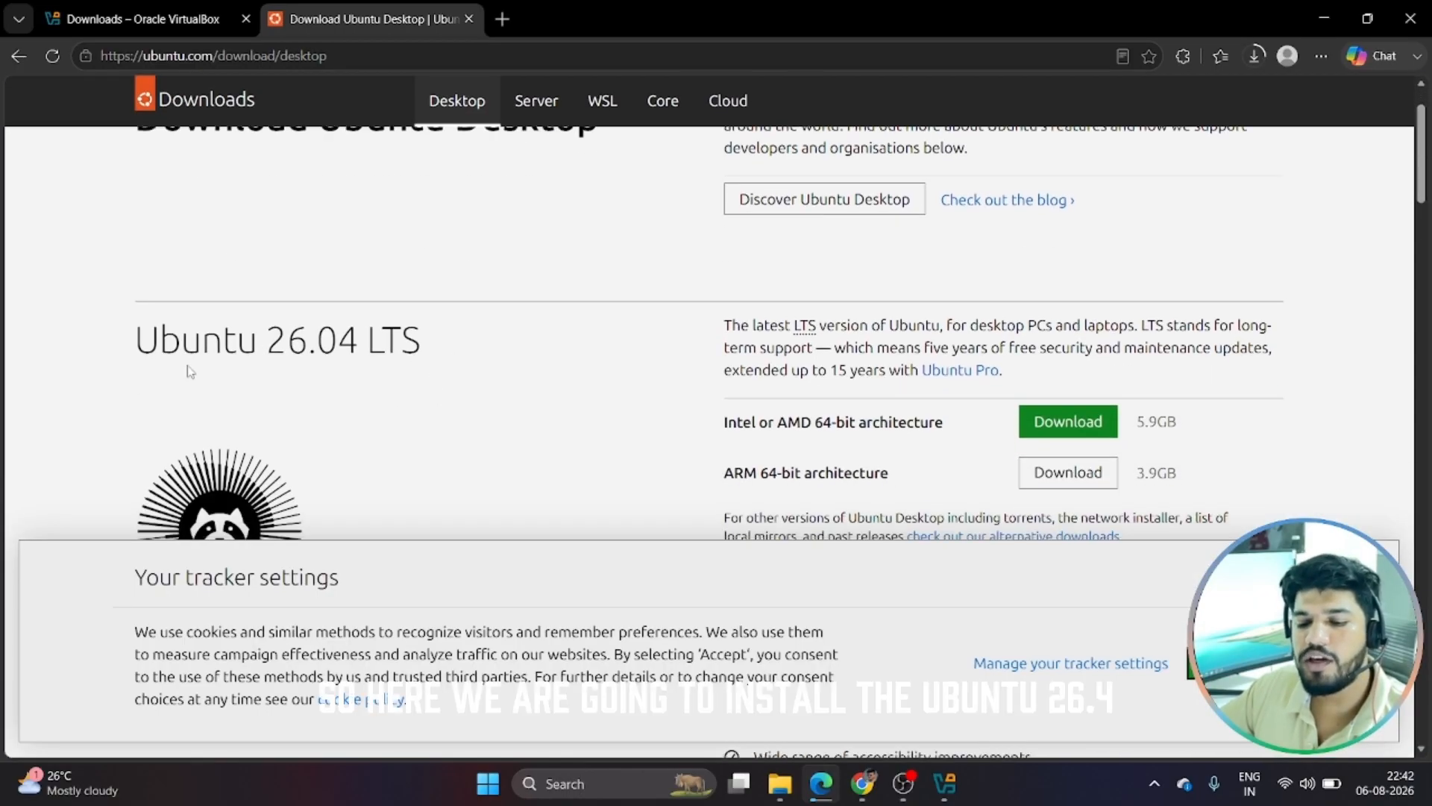
{"action": "left_click_drag", "start_coordinate": [136, 345], "coordinate": [364, 357]}
{"action": "left_click", "coordinate": [457, 379]}
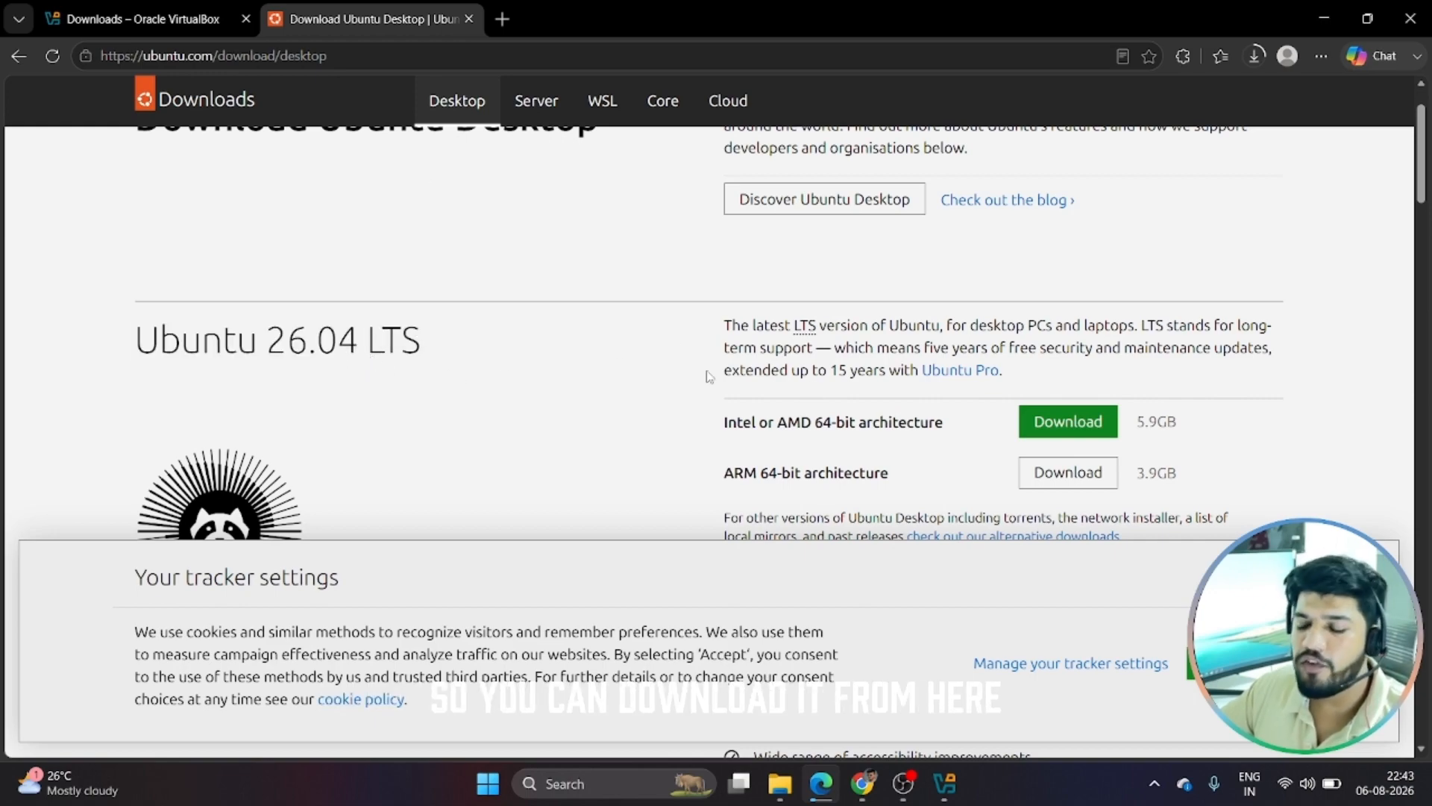
Start the Ubuntu 26.04 LTS 64-bit download, accept cookies, then cancel the duplicate download
{"action": "left_click", "coordinate": [1068, 423]}
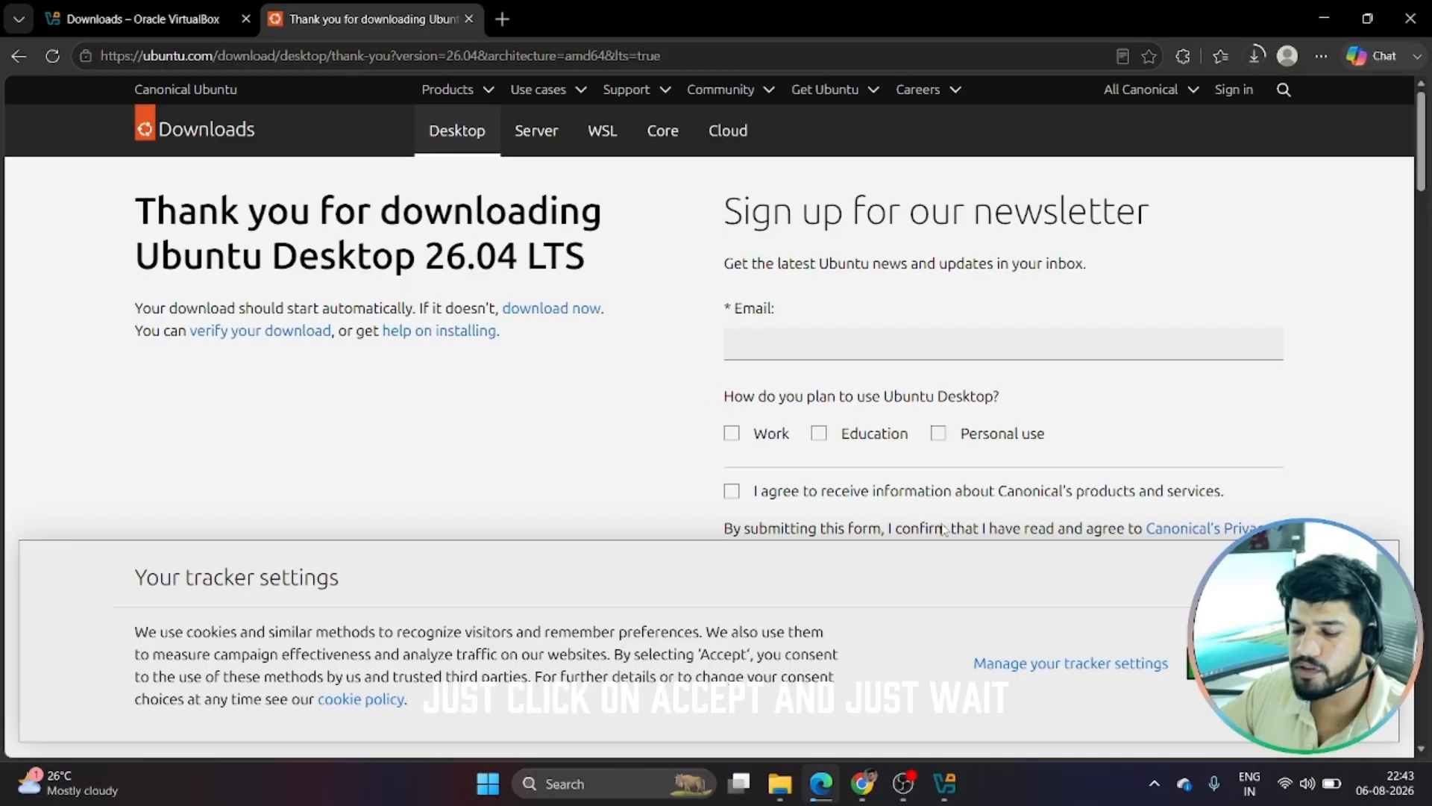
{"action": "left_click", "coordinate": [1235, 663]}
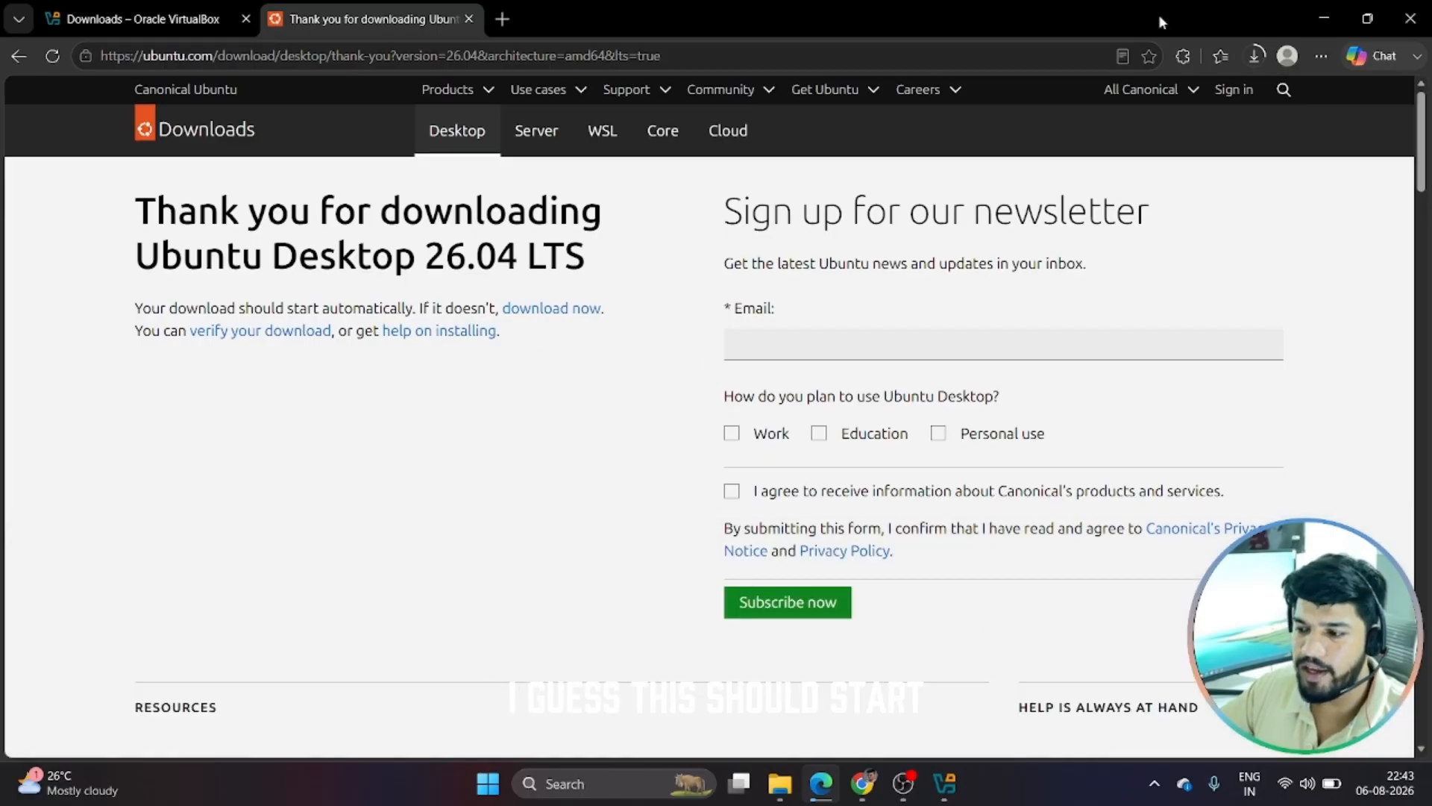
{"action": "left_click", "coordinate": [1256, 56]}
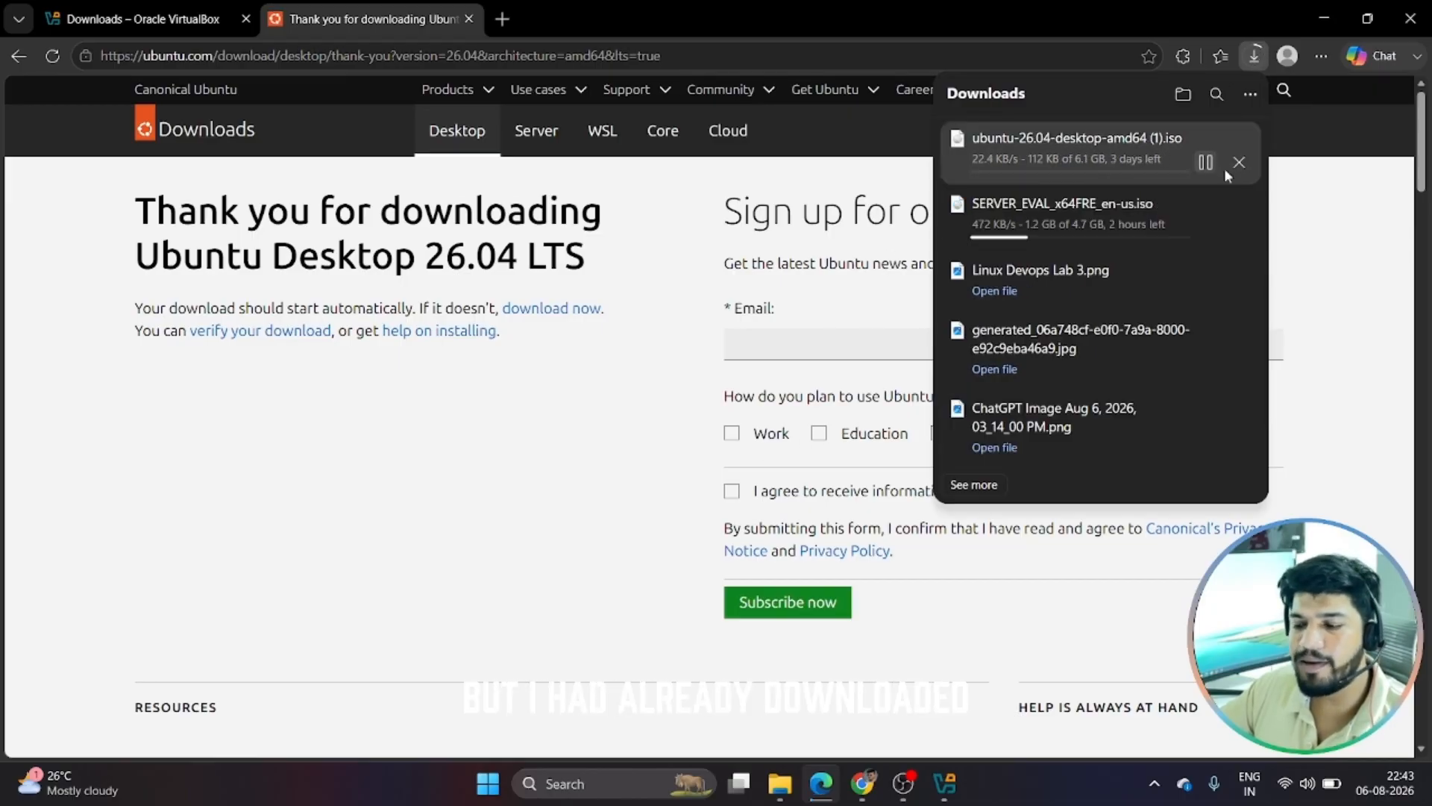
{"action": "left_click", "coordinate": [1238, 164]}
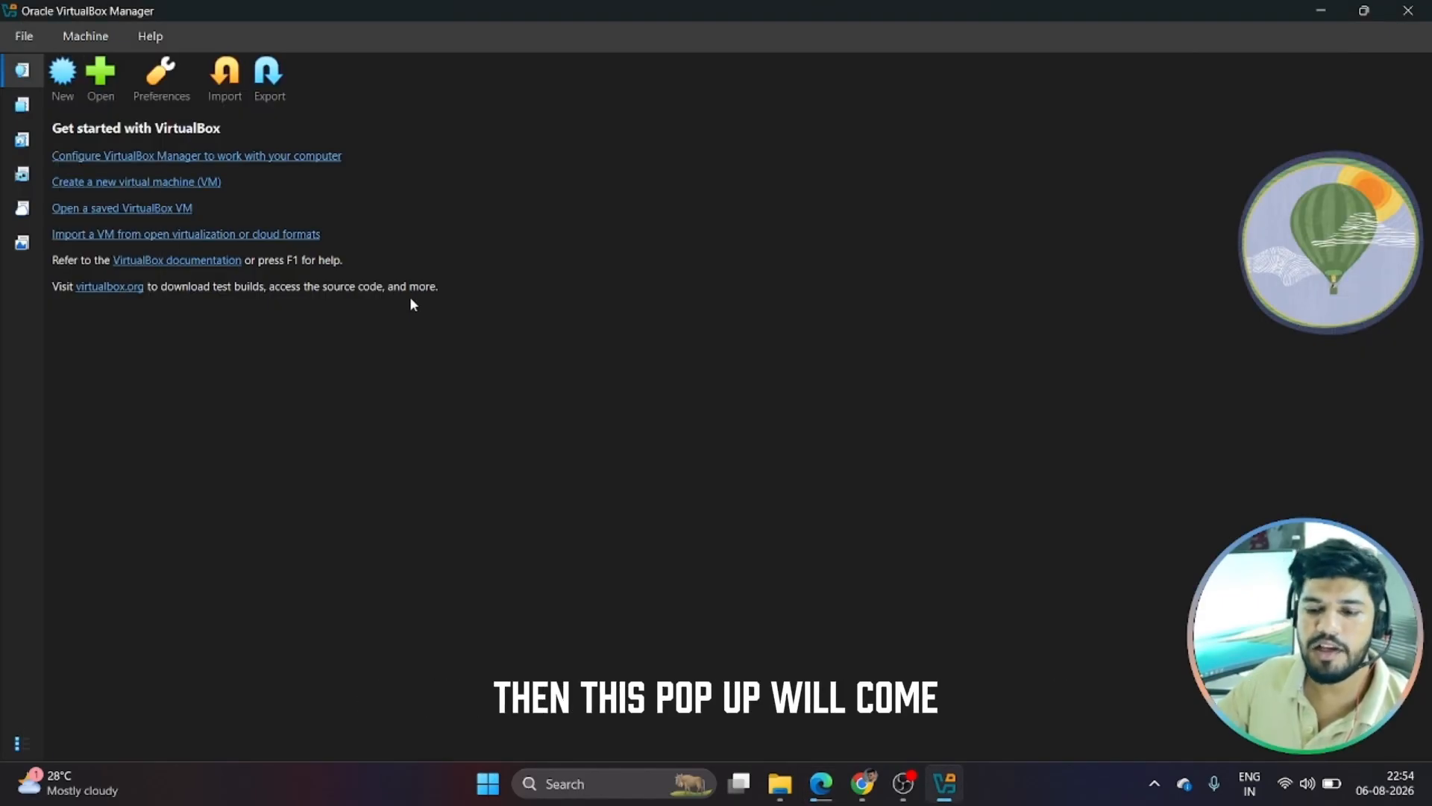
Start a new virtual machine and enter 'Ubuntu' as its name
{"action": "left_click", "coordinate": [62, 83]}
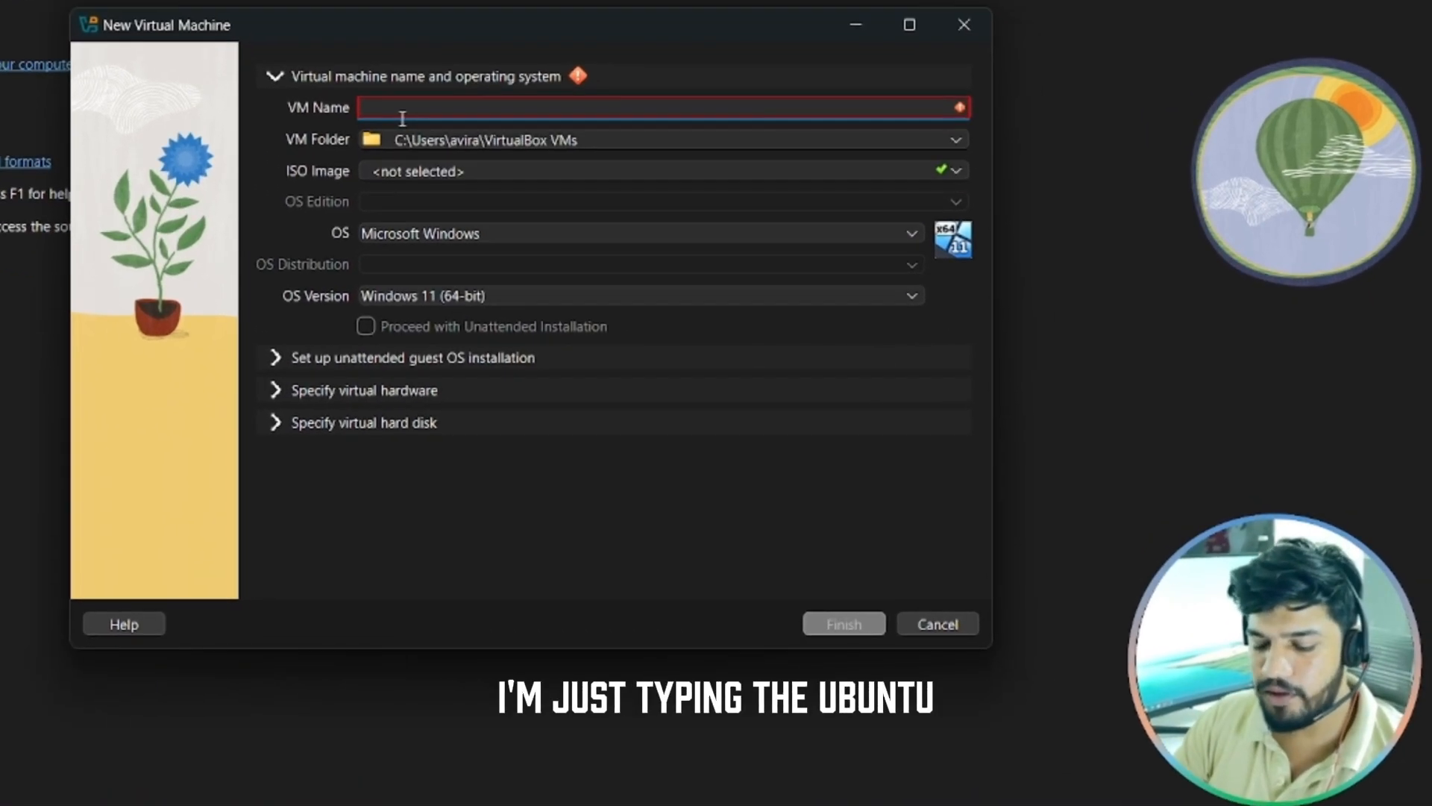
{"action": "type", "text": "Ubunt"}
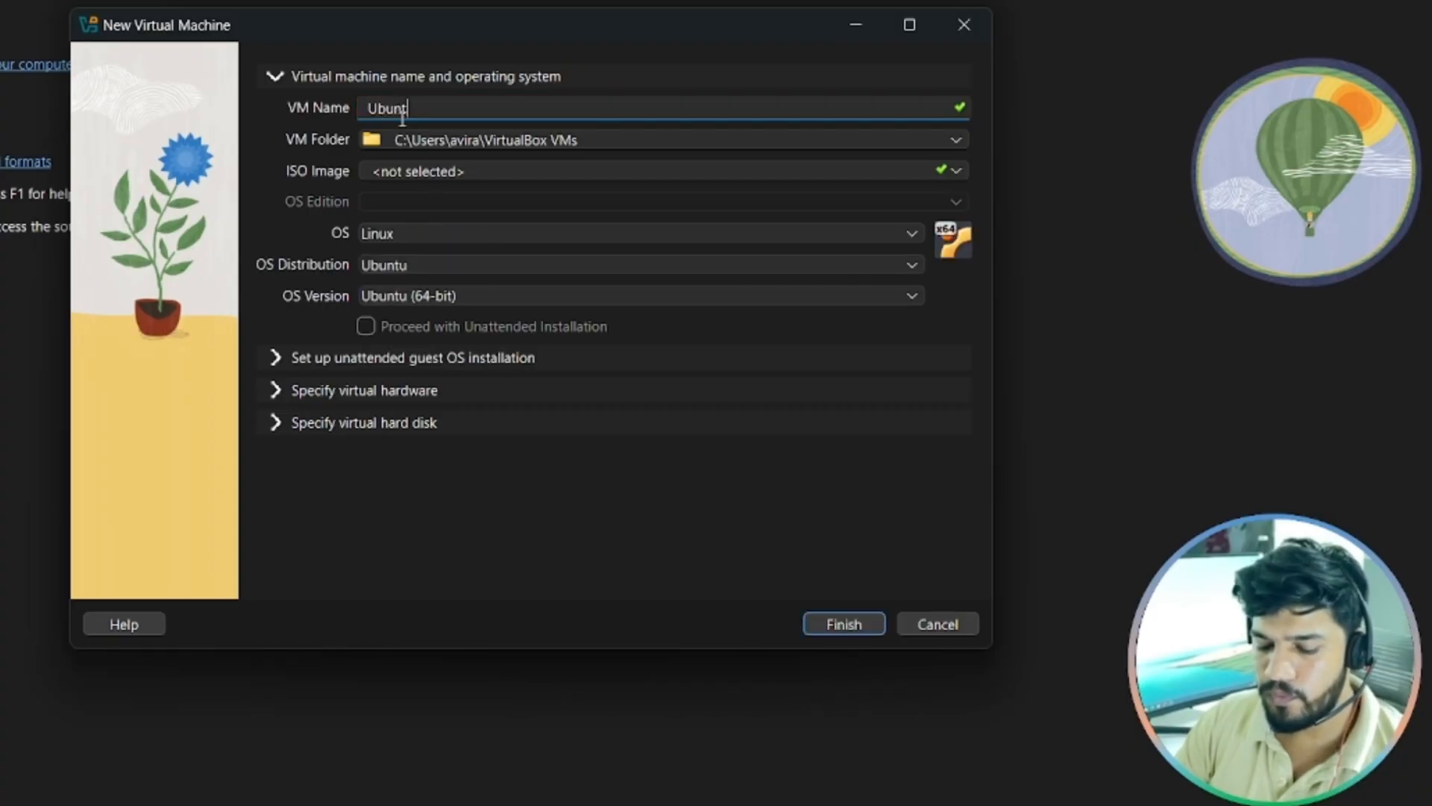
{"action": "type", "text": "u"}
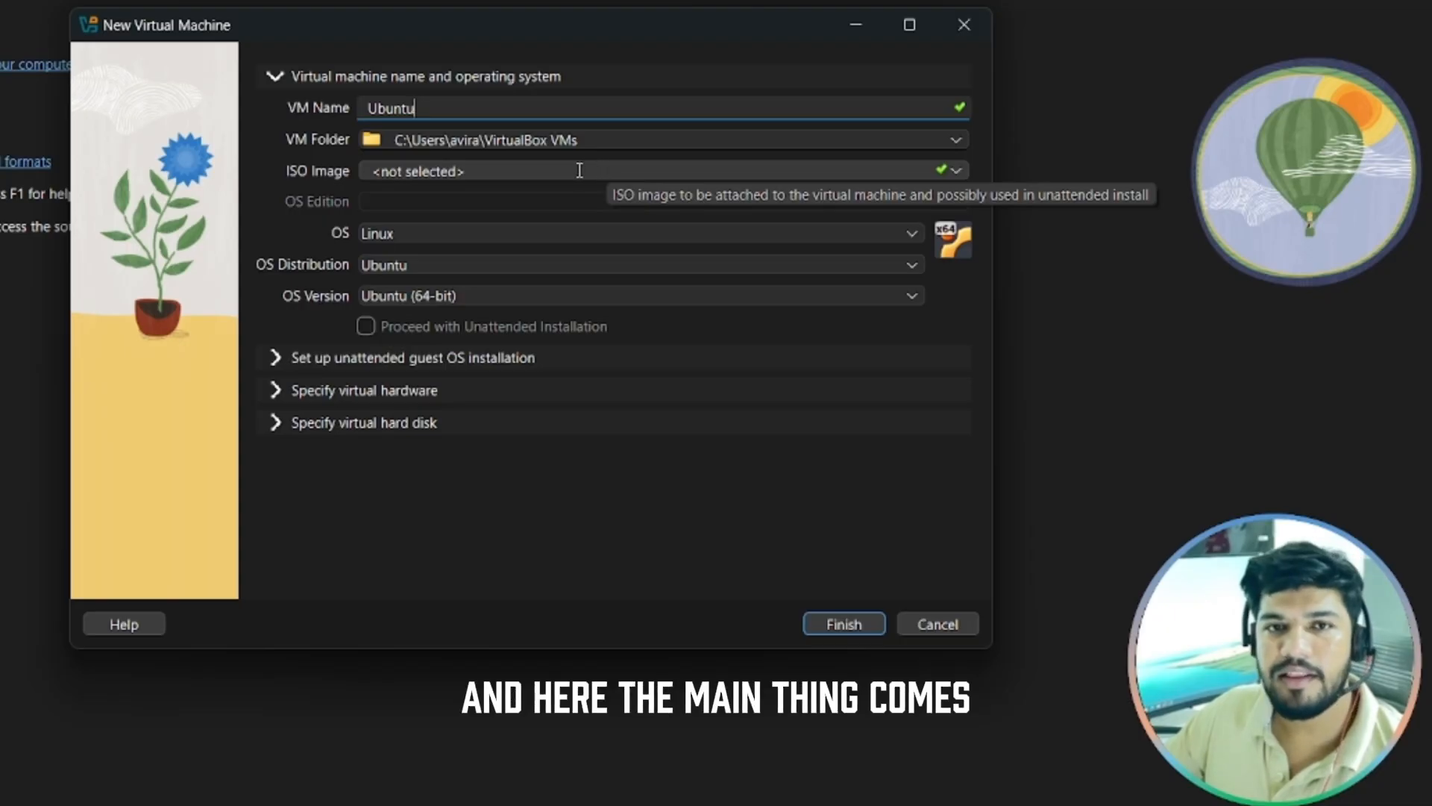
Choose ubuntu-26.04-desktop-amd64.iso from Downloads as the ISO image
{"action": "left_click", "coordinate": [957, 171]}
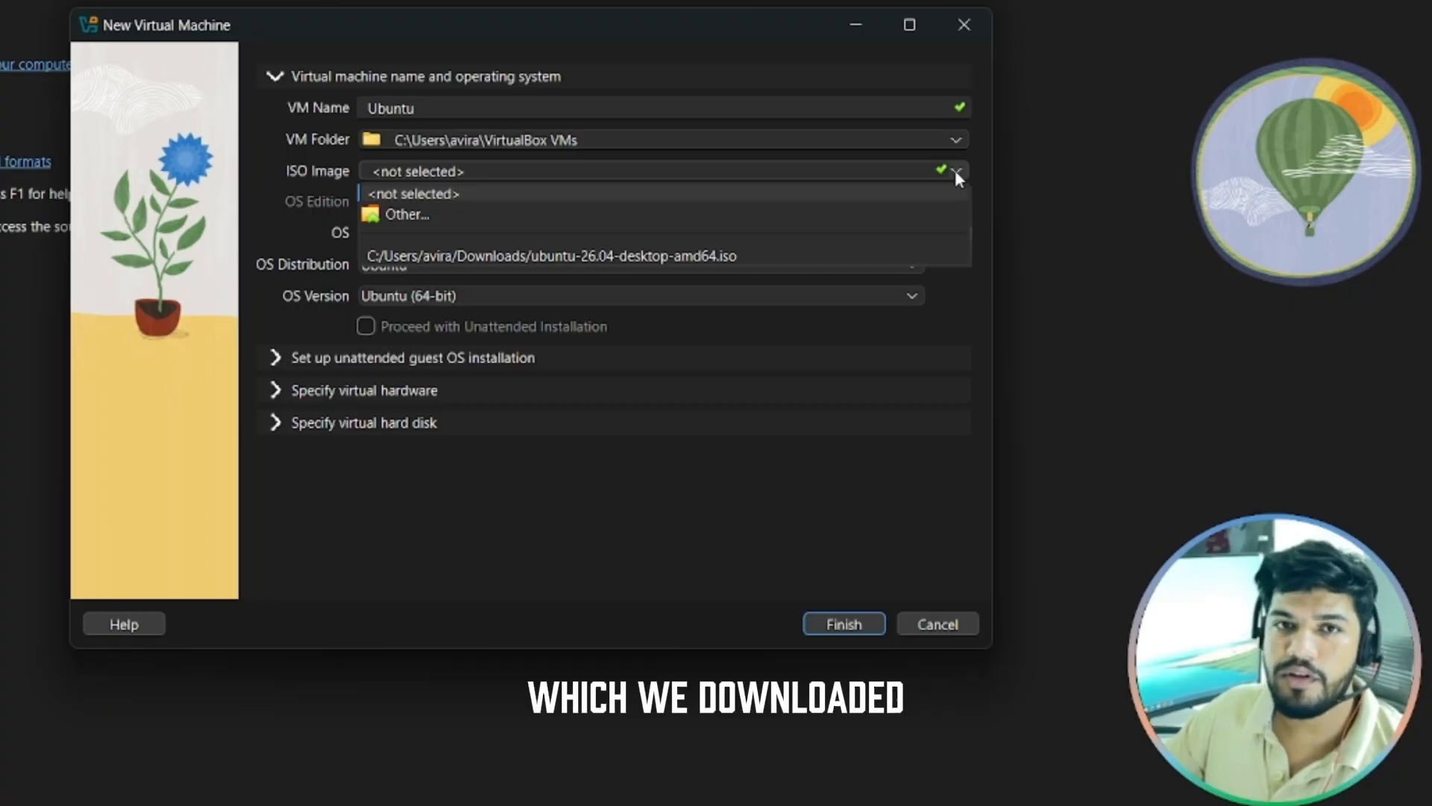
{"action": "left_click", "coordinate": [383, 214]}
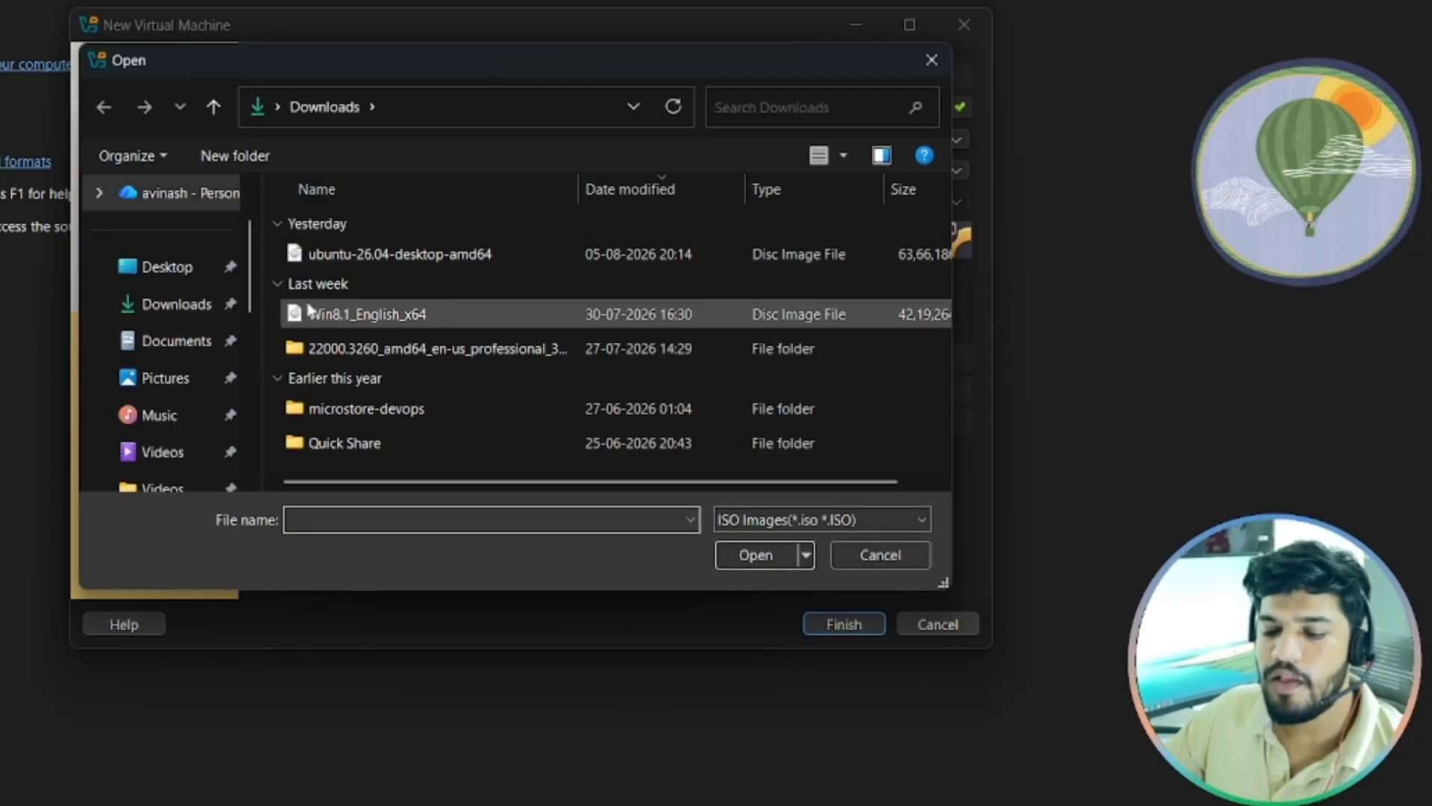
{"action": "left_click", "coordinate": [360, 261]}
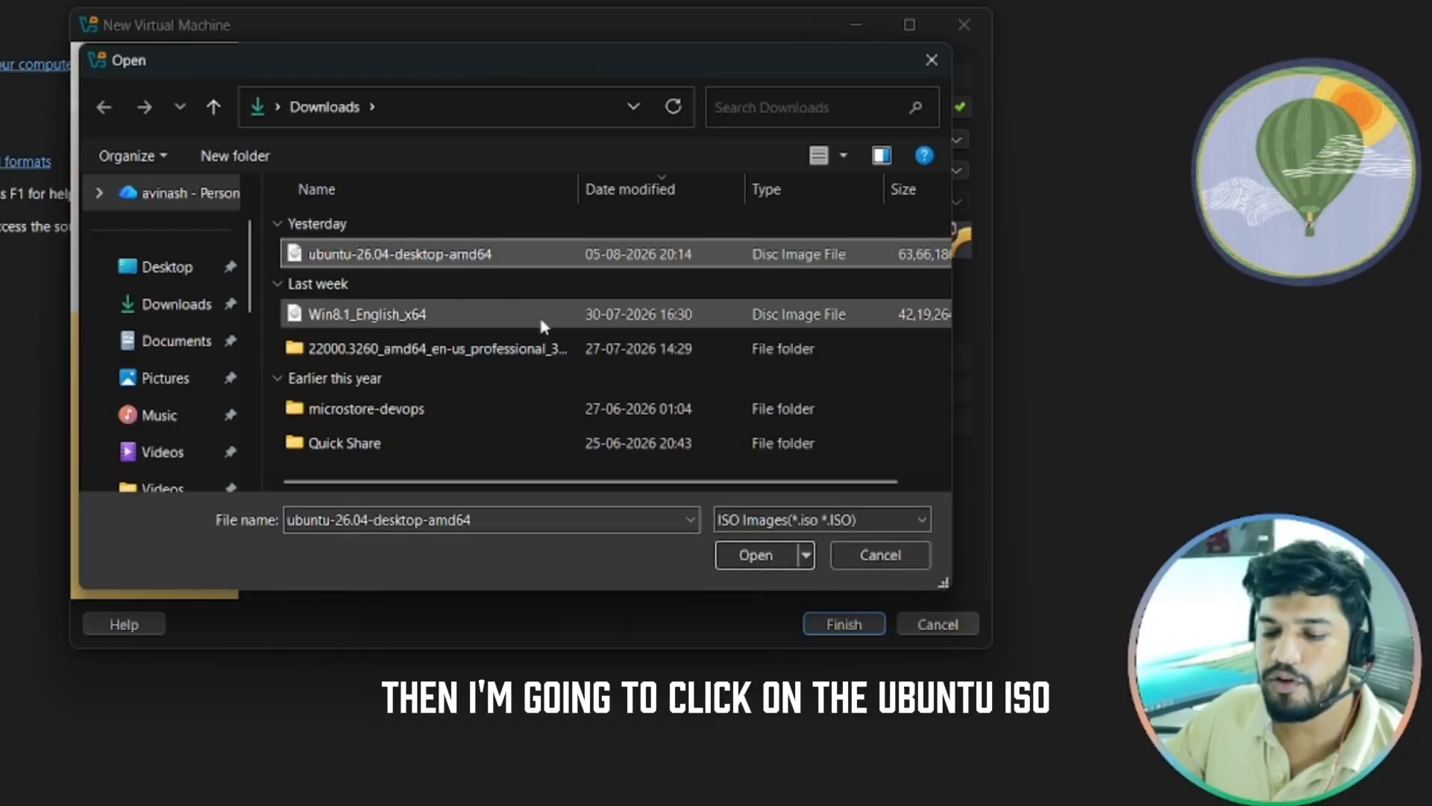
{"action": "left_click", "coordinate": [753, 555]}
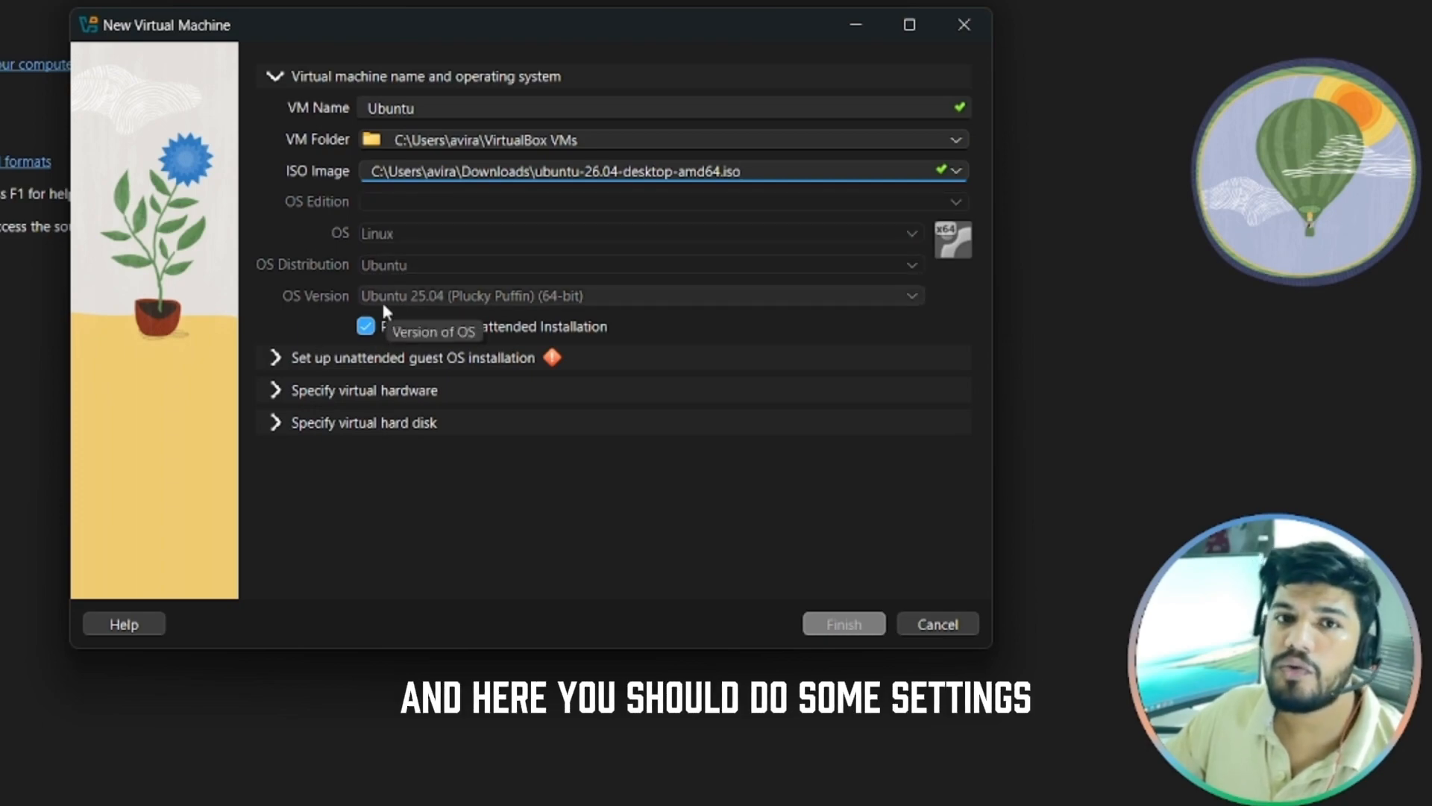
{"action": "mouse_move", "coordinate": [553, 359]}
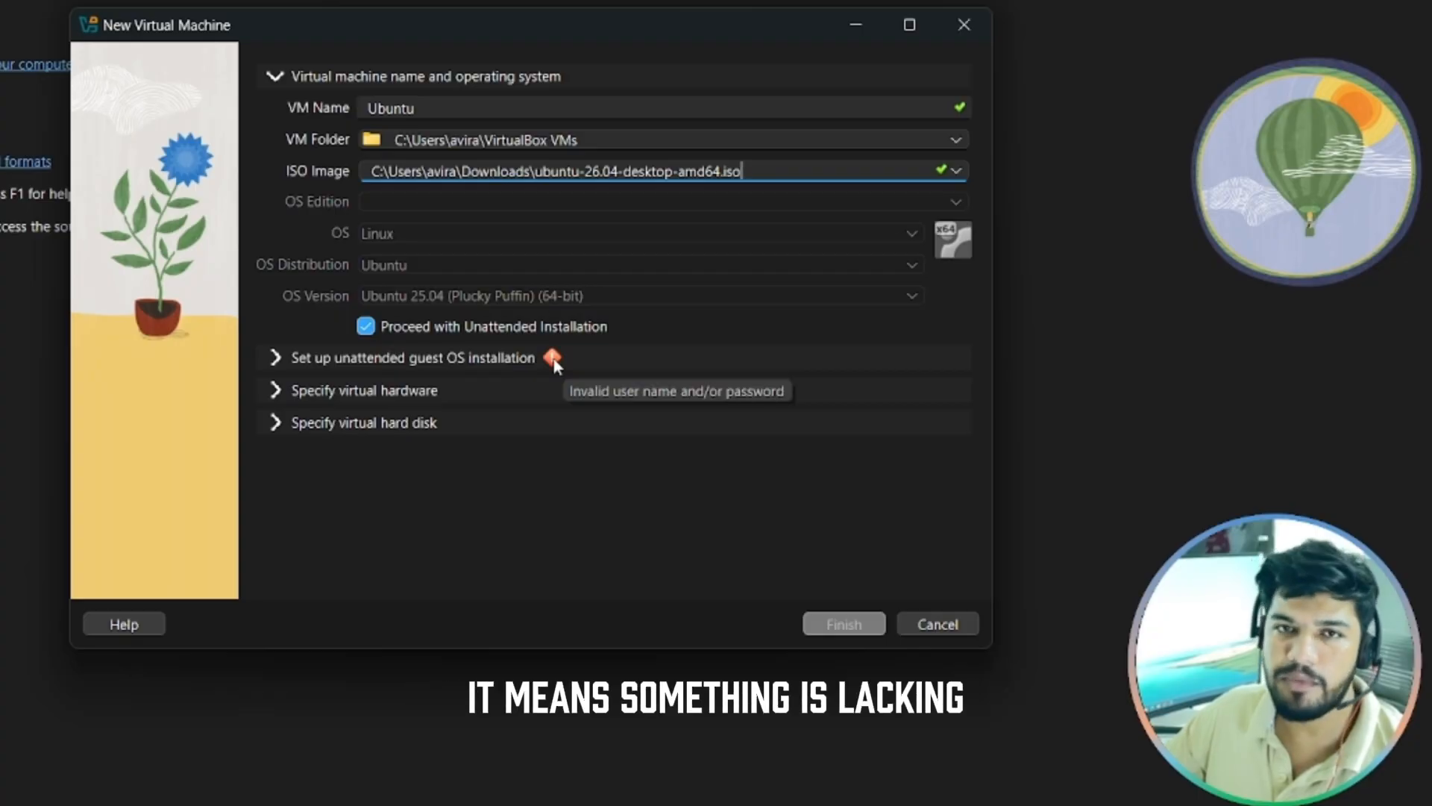
Replace the default unattended-install user name with a lowercase user name
{"action": "left_click", "coordinate": [275, 360]}
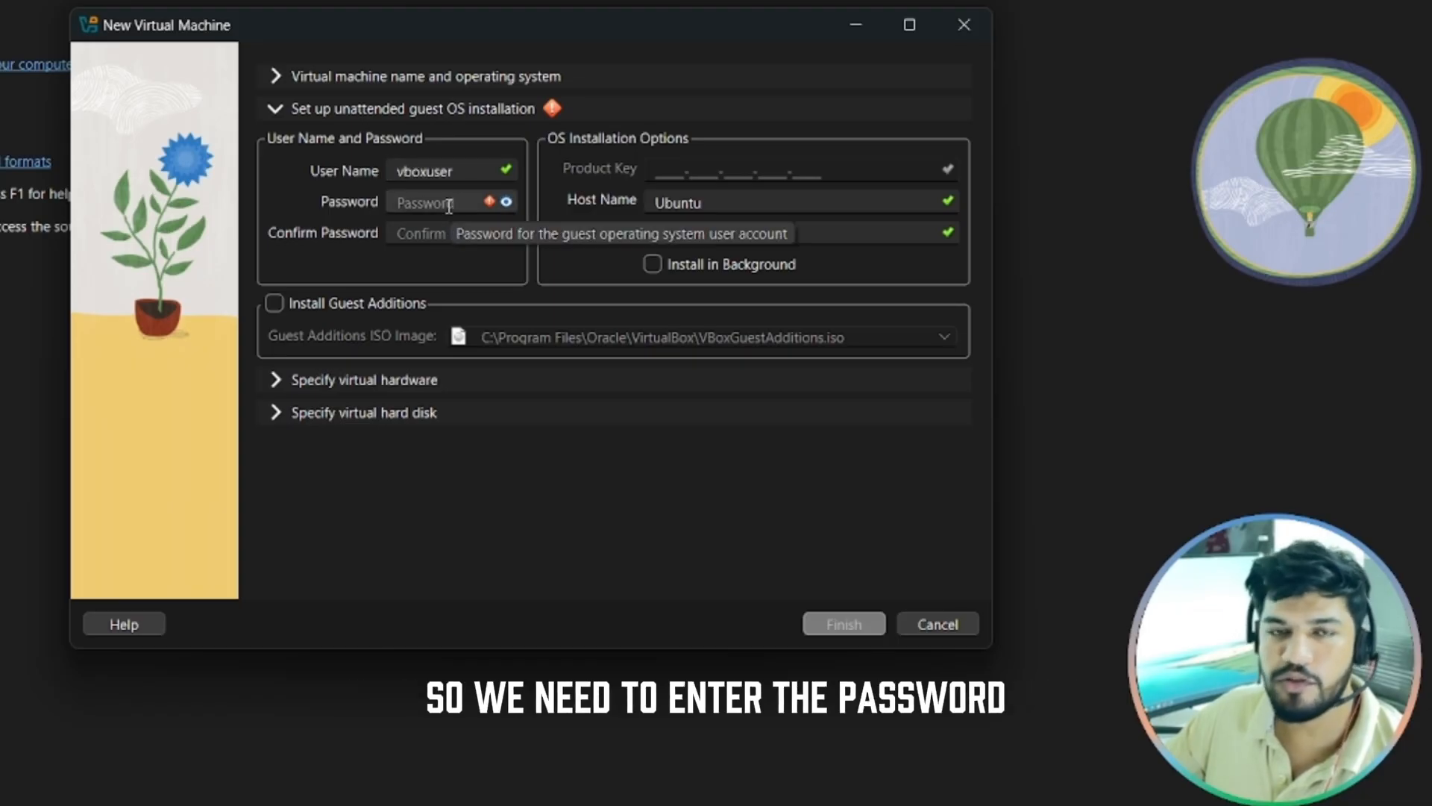
{"action": "double_click", "coordinate": [433, 170]}
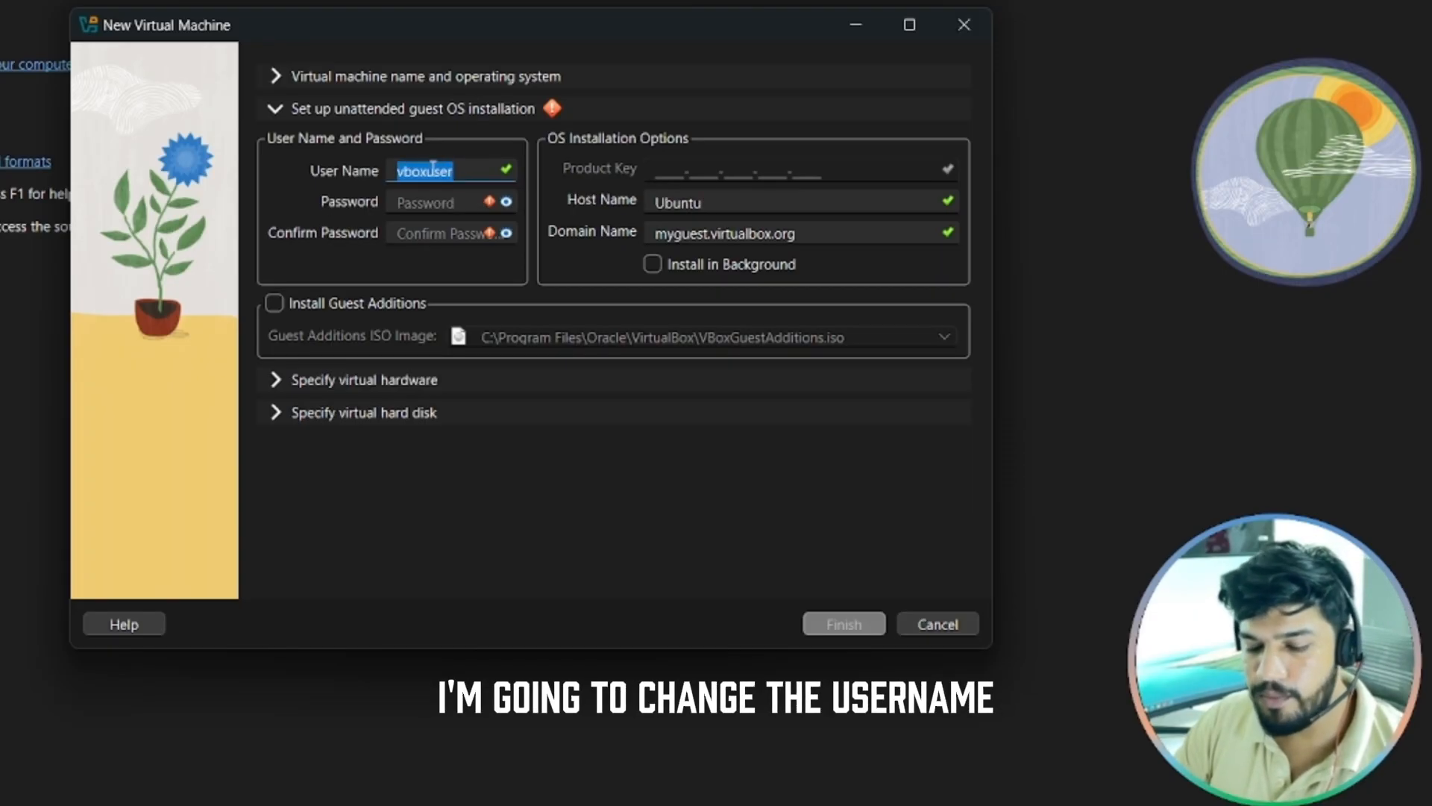
{"action": "type", "text": "A"}
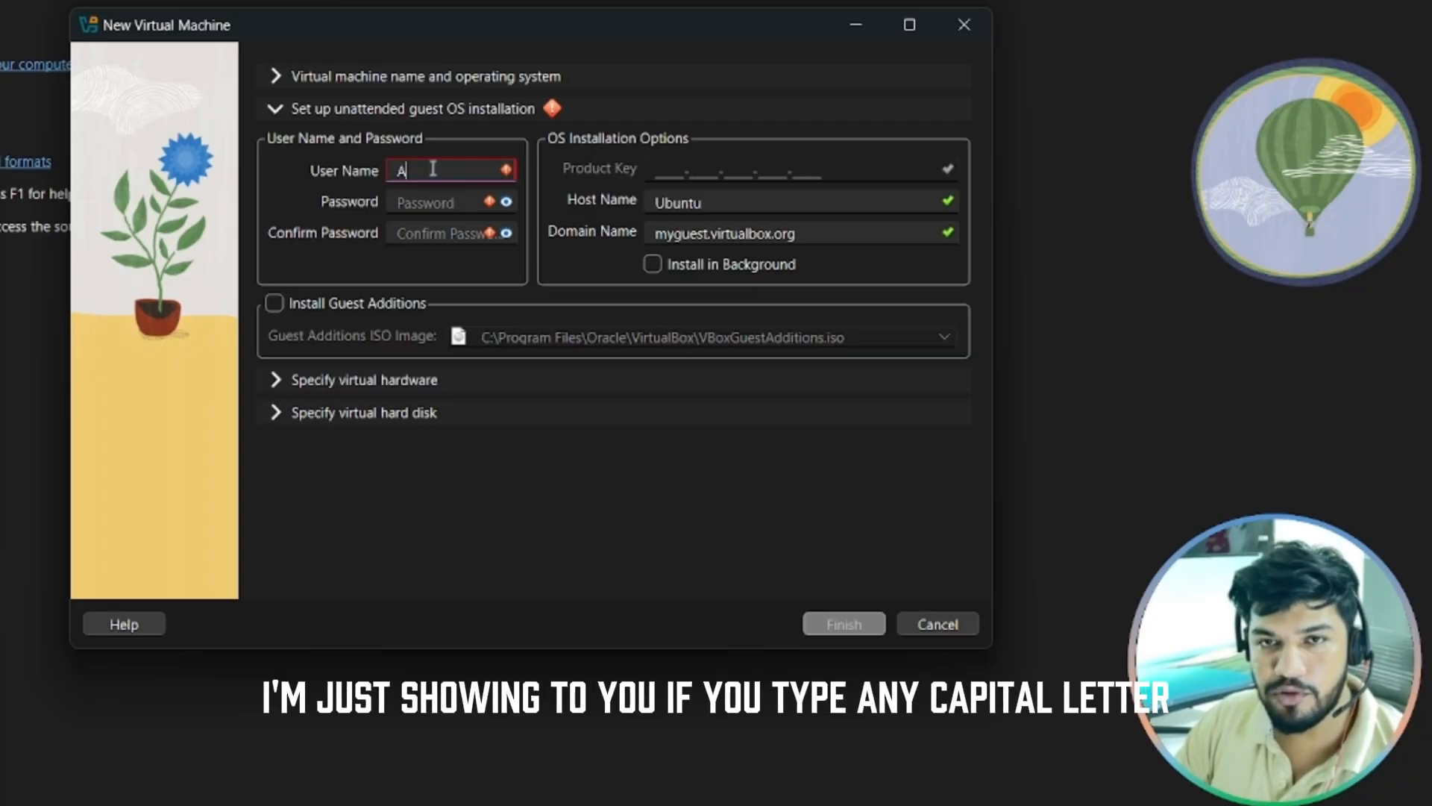
{"action": "type", "text": "vi"}
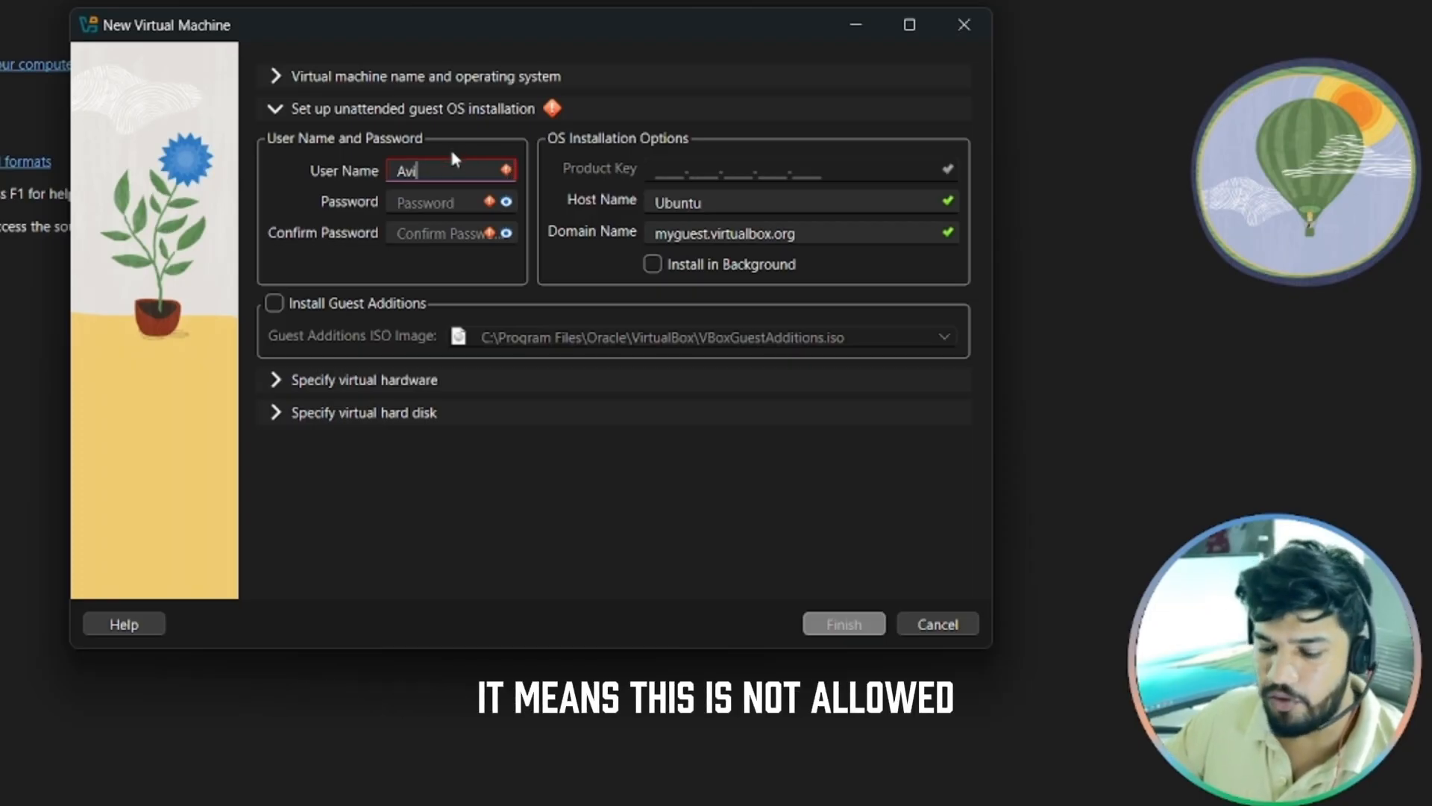
{"action": "key", "text": "BackSpace"}
{"action": "key", "text": "BackSpace"}
{"action": "key", "text": "BackSpace"}
{"action": "type", "text": "a"}
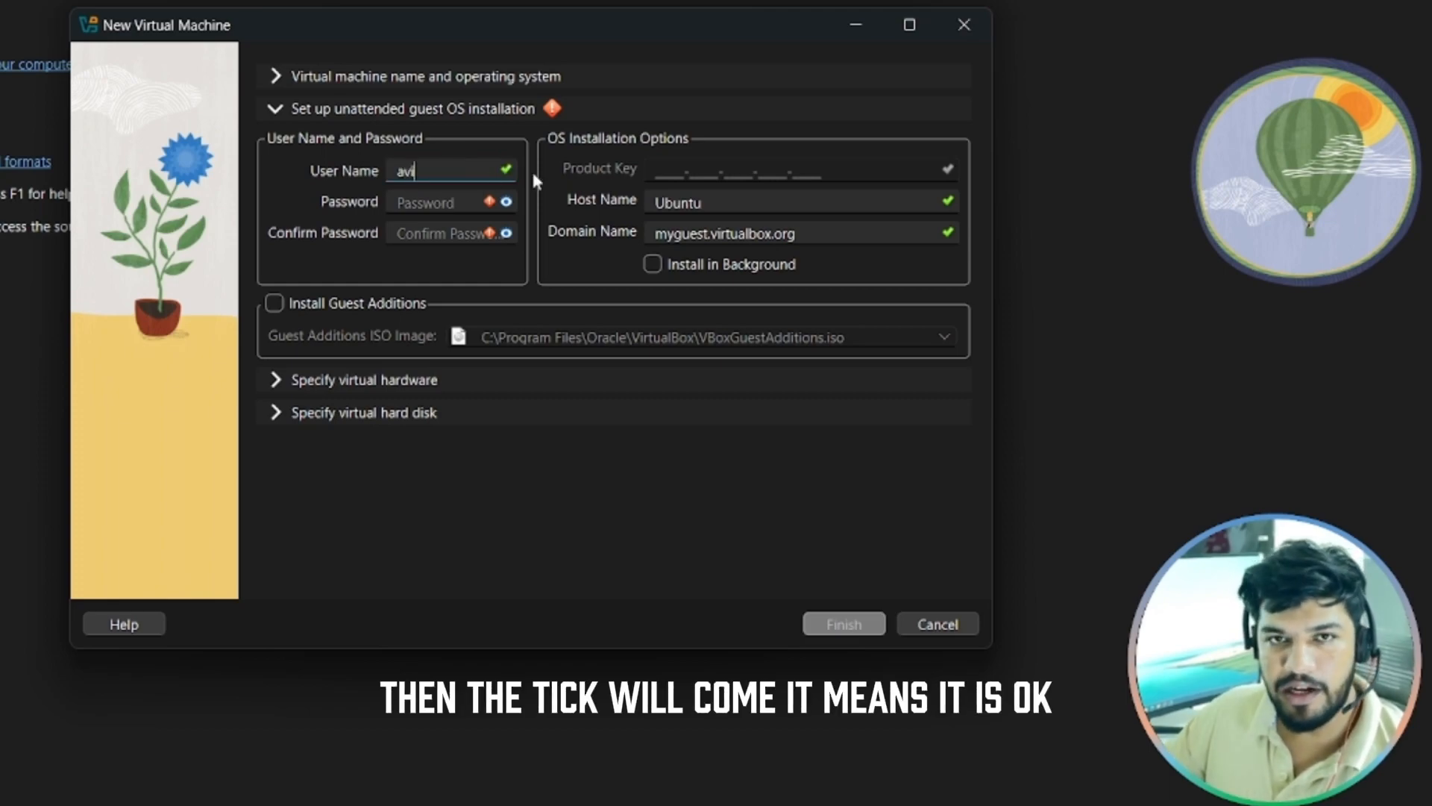
Enter the guest account password in both Password and Confirm Password fields
{"action": "left_click", "coordinate": [434, 202]}
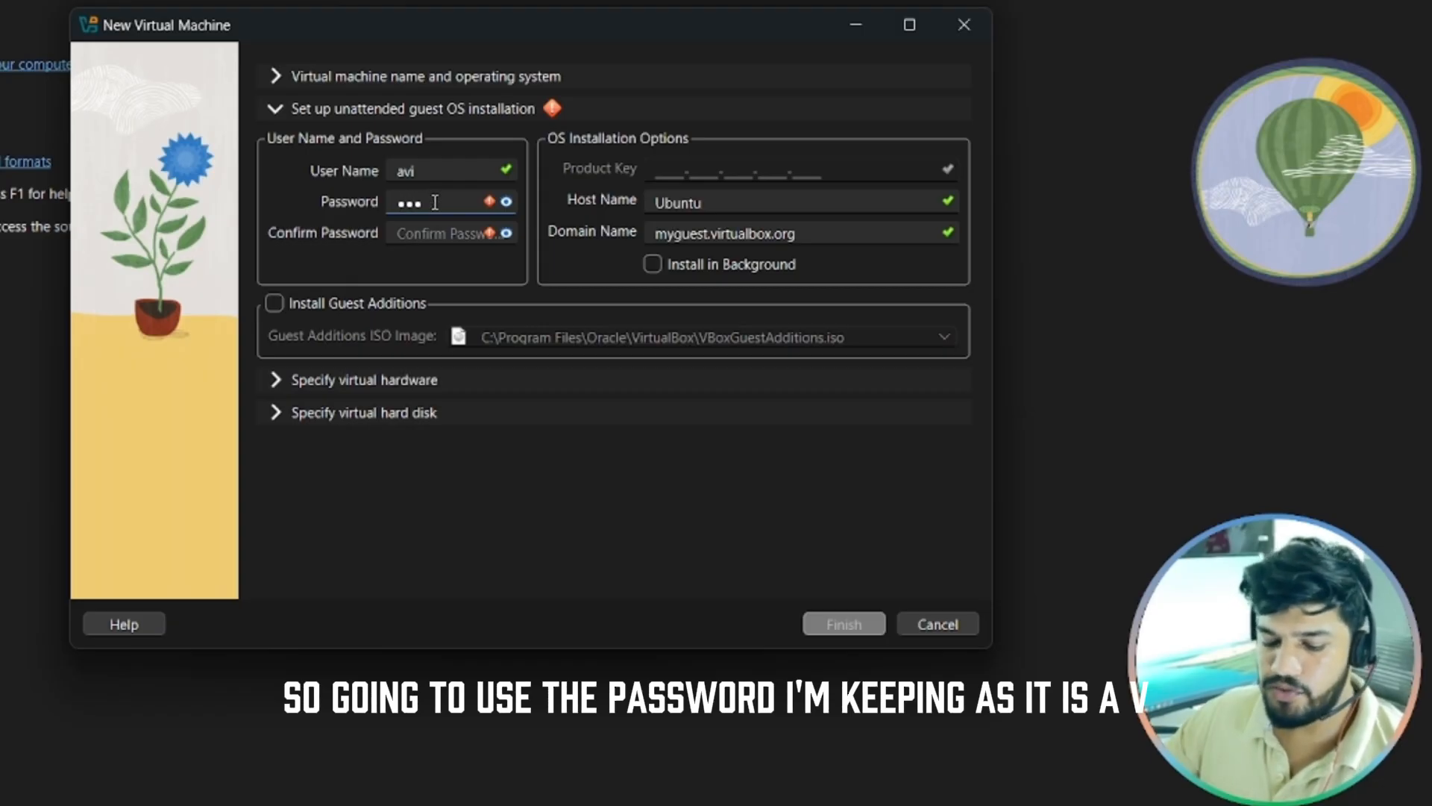
{"action": "key", "text": "Tab"}
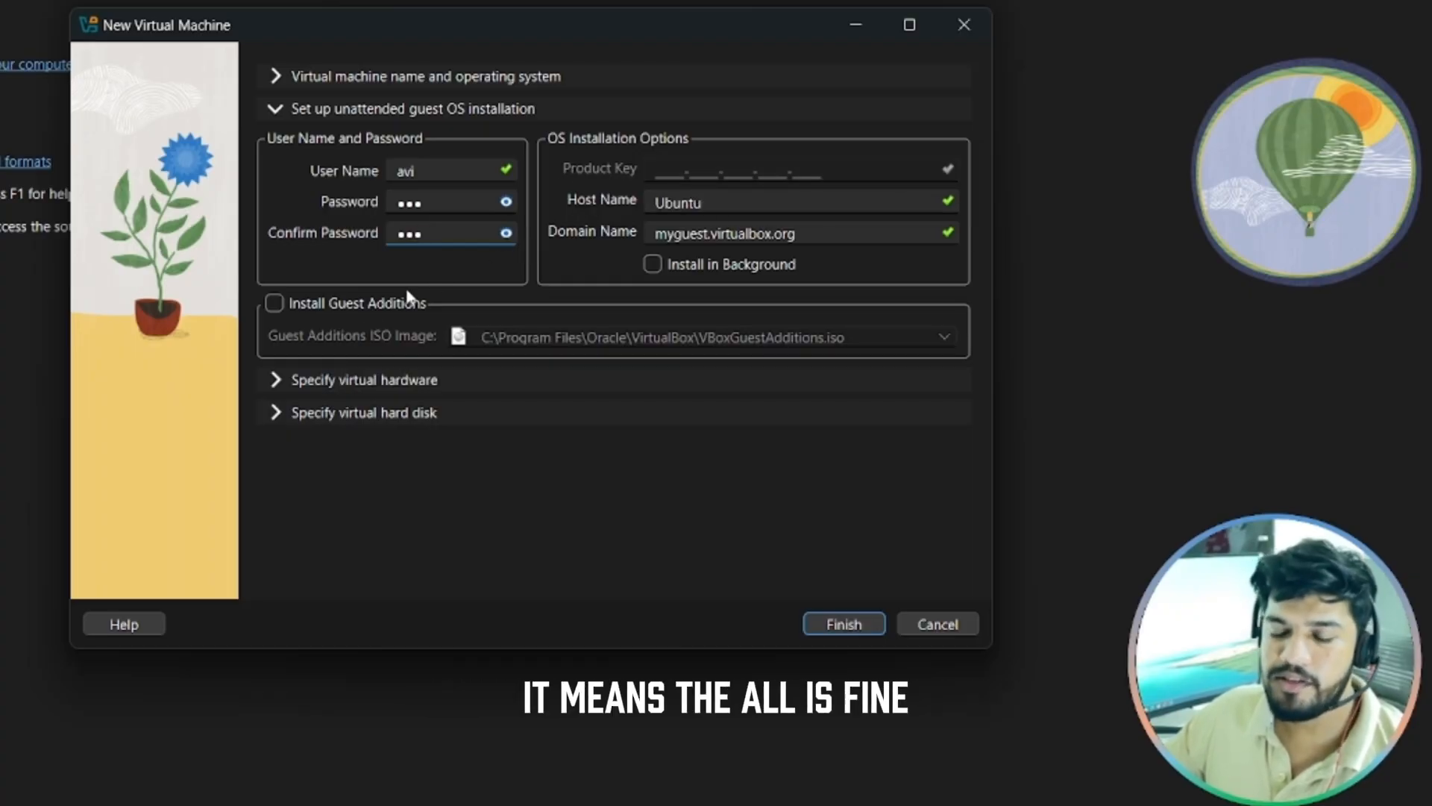
Set base memory to 8932 MB and the number of CPUs to 6
{"action": "left_click", "coordinate": [272, 378]}
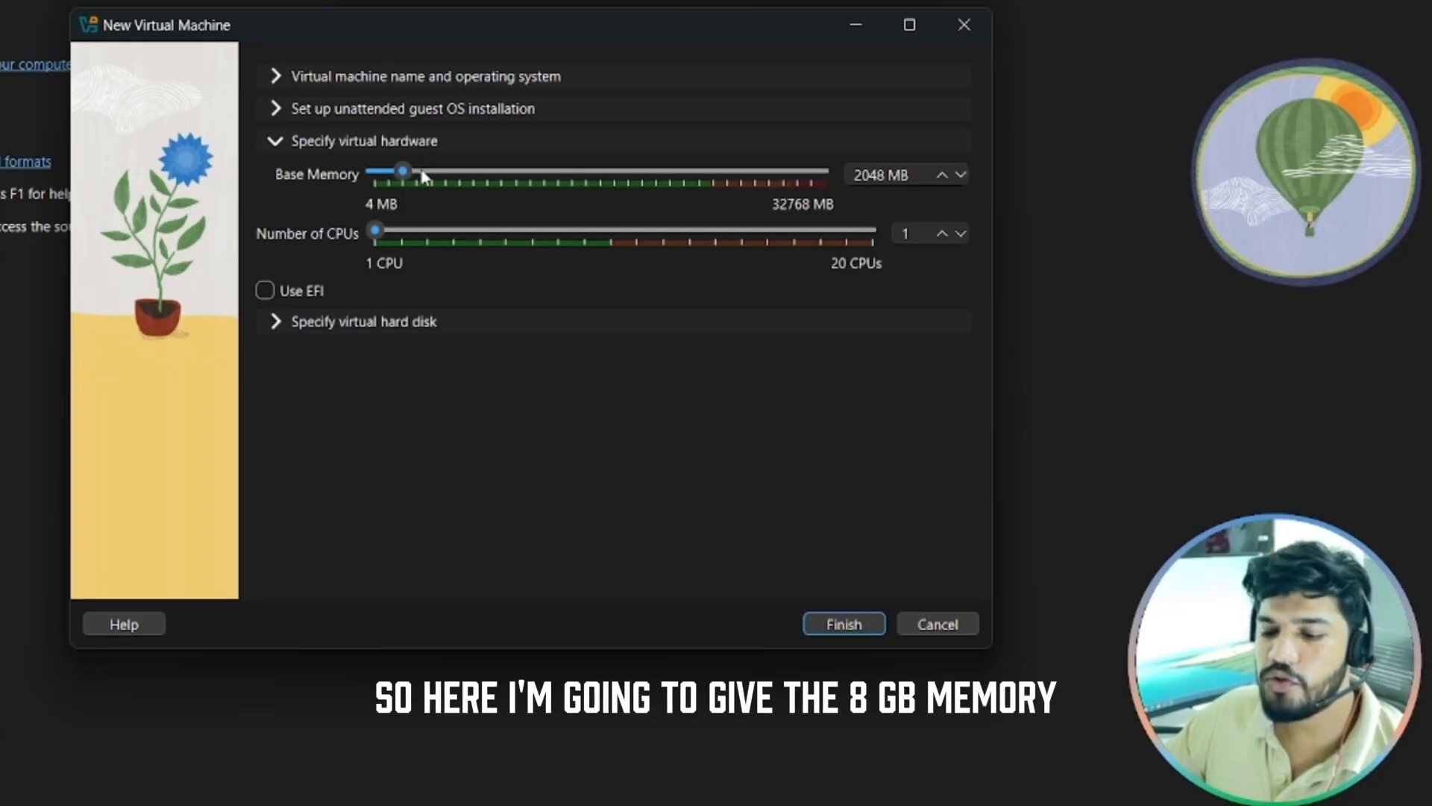
{"action": "left_click_drag", "start_coordinate": [402, 171], "coordinate": [499, 192]}
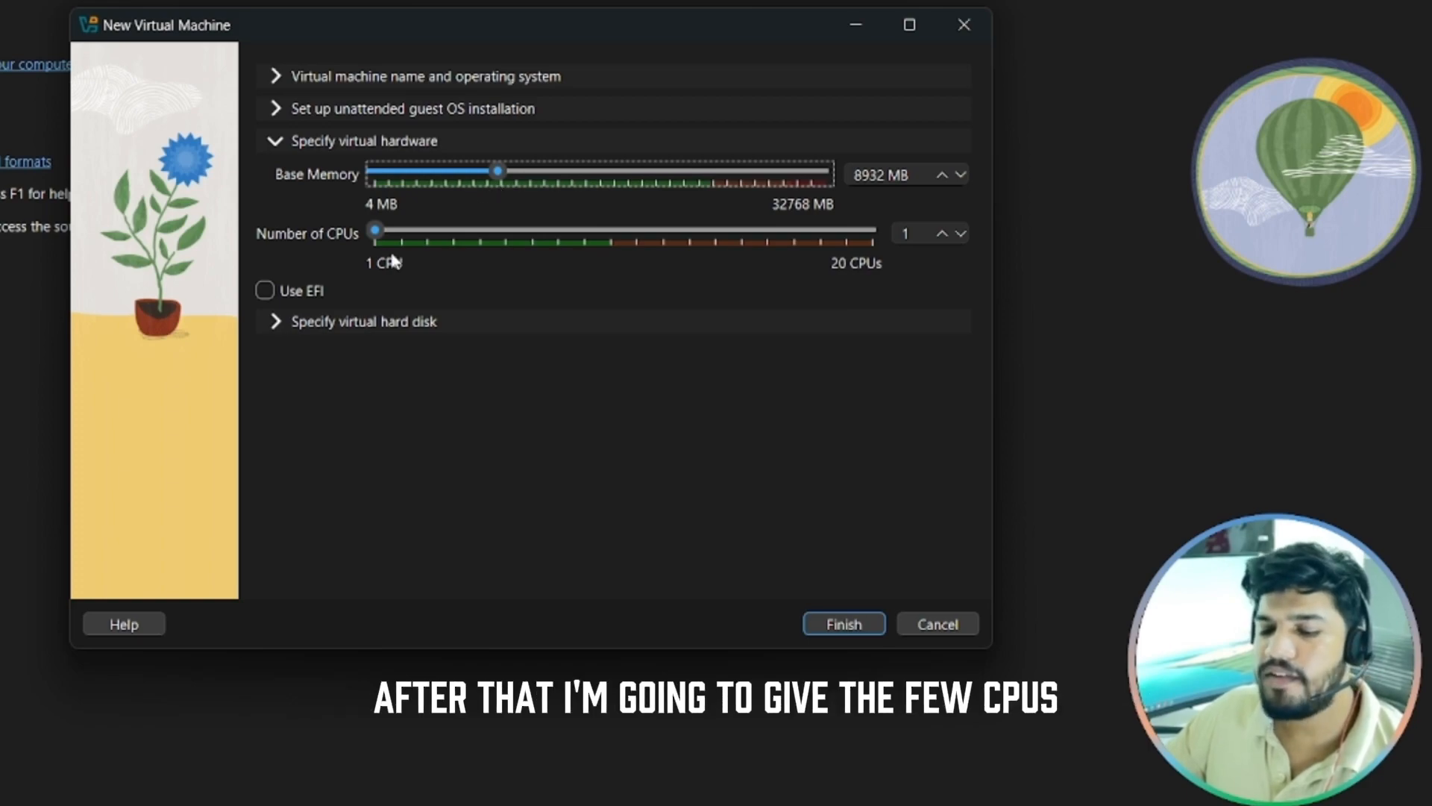
{"action": "left_click_drag", "start_coordinate": [376, 232], "coordinate": [485, 235]}
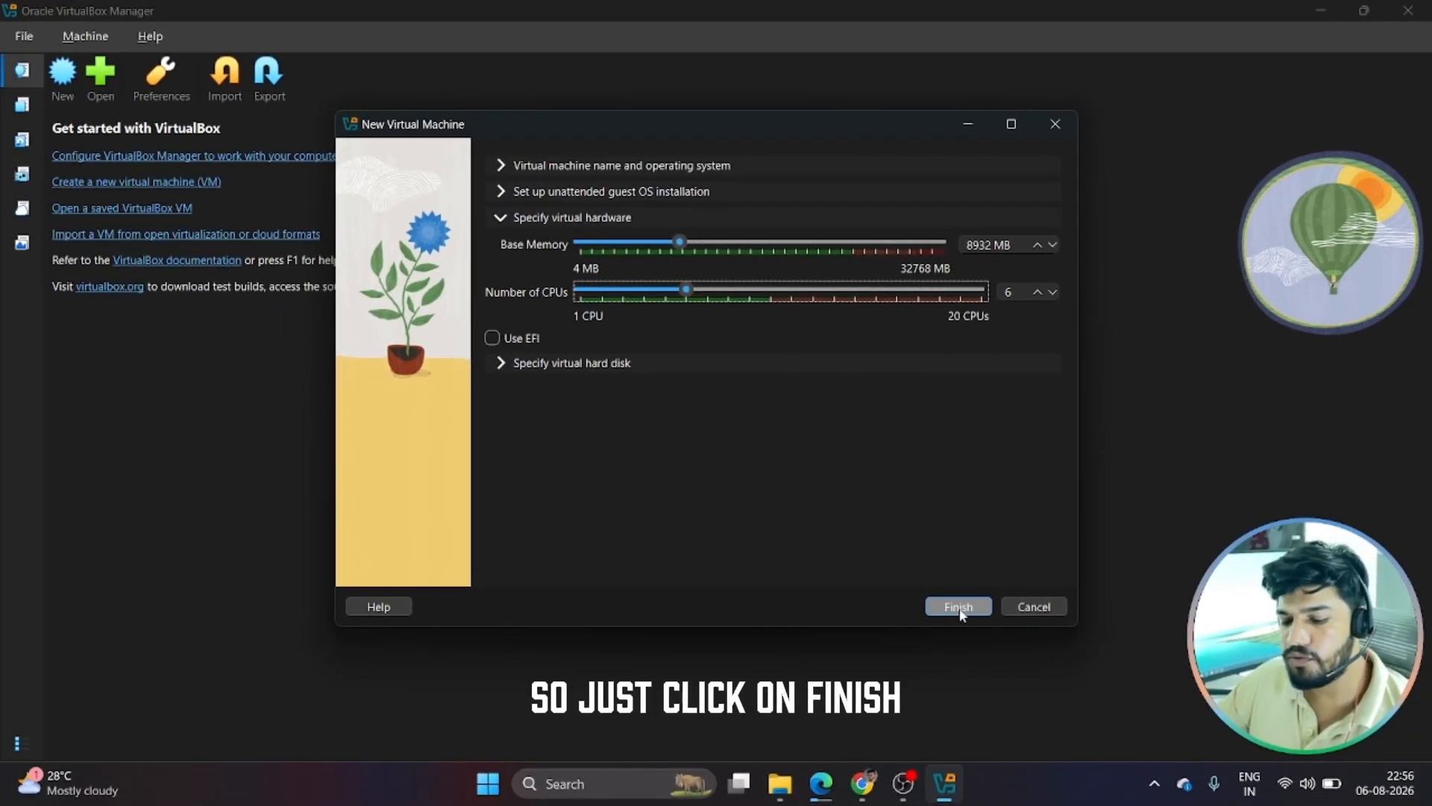
Finish the New Virtual Machine dialog so the Ubuntu VM is created and starts powering up
{"action": "left_click", "coordinate": [958, 608]}
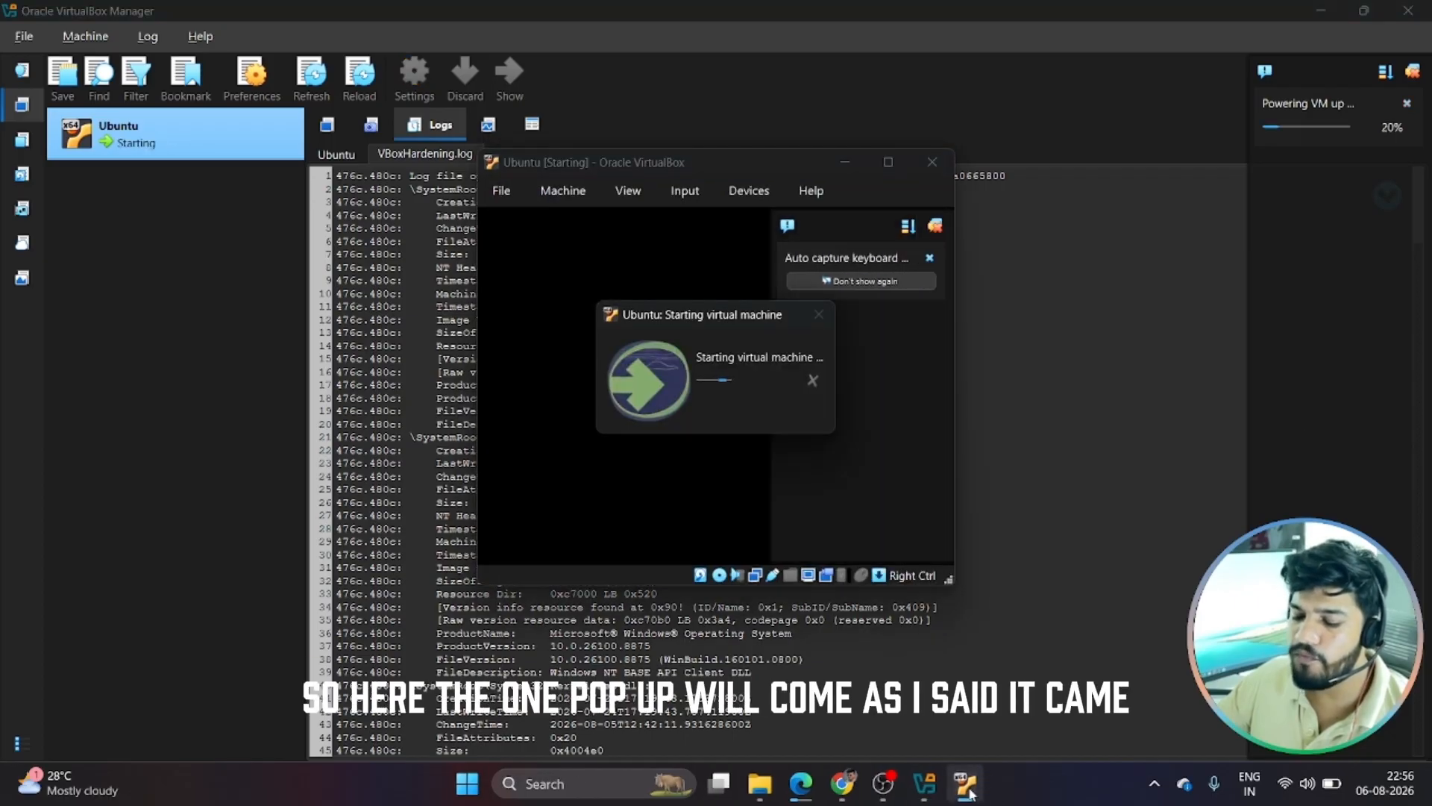
{"action": "mouse_move", "coordinate": [970, 793]}
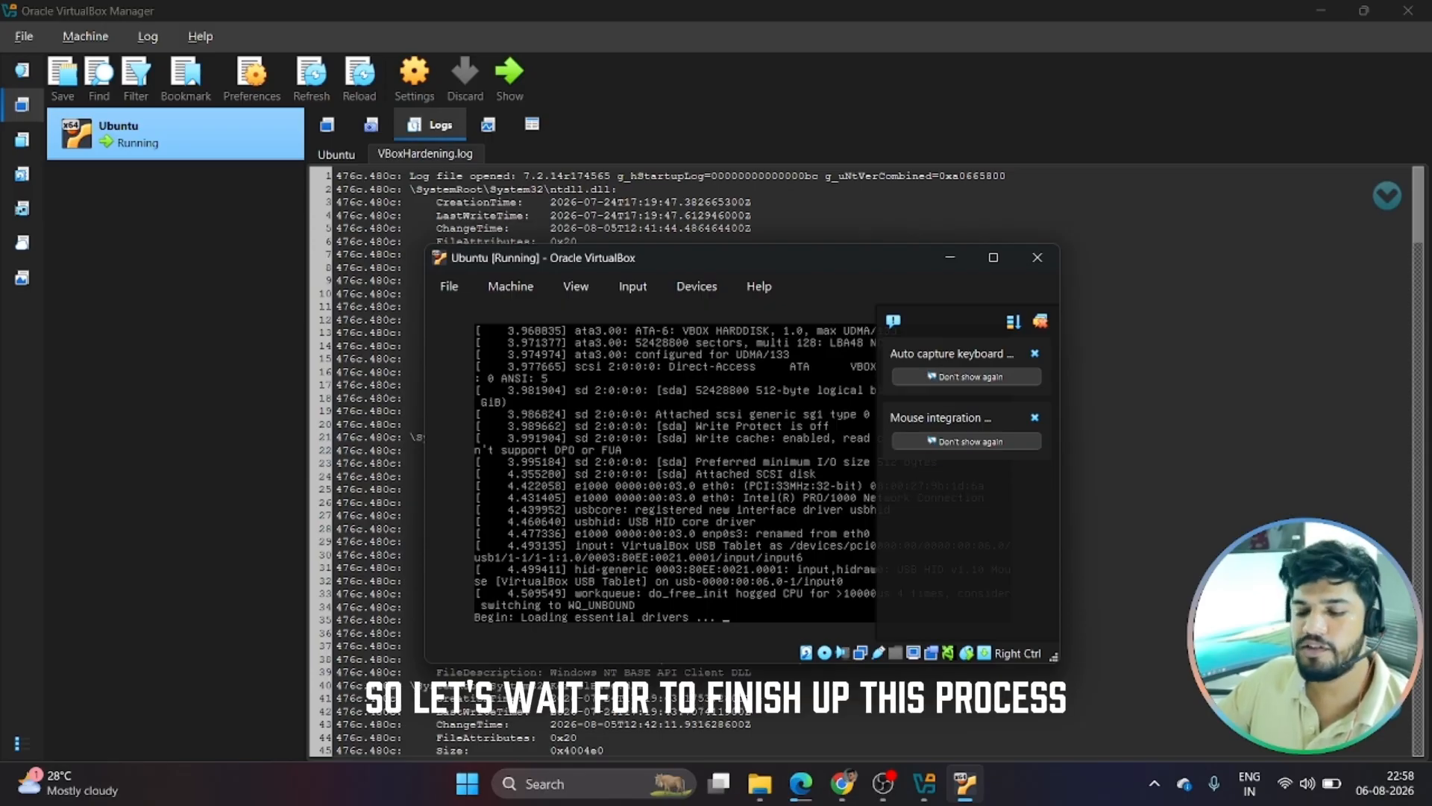
Dismiss the keyboard and mouse notices, adjust the window size to the guest display, and move it up-left
{"action": "left_click", "coordinate": [1040, 321]}
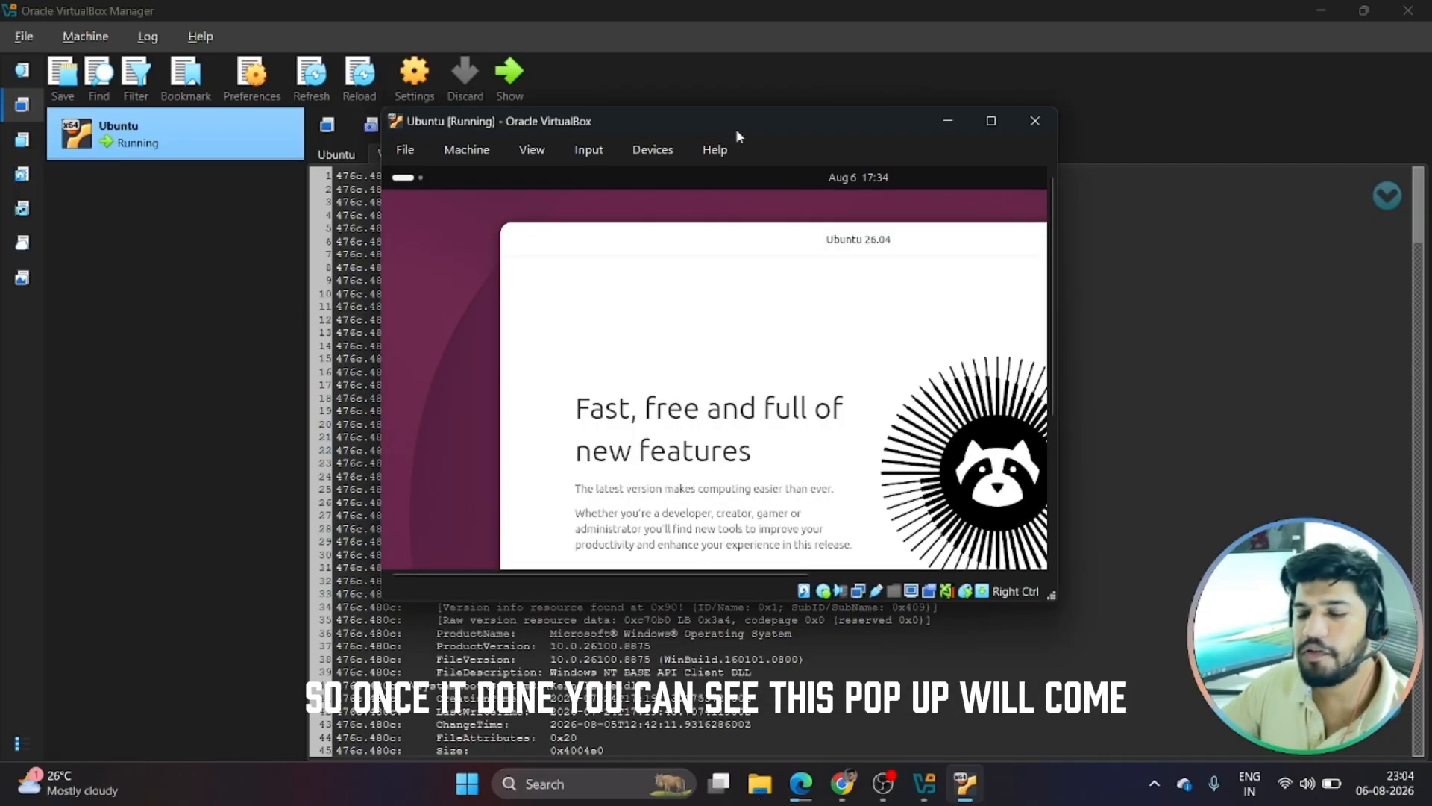
{"action": "left_click", "coordinate": [524, 158]}
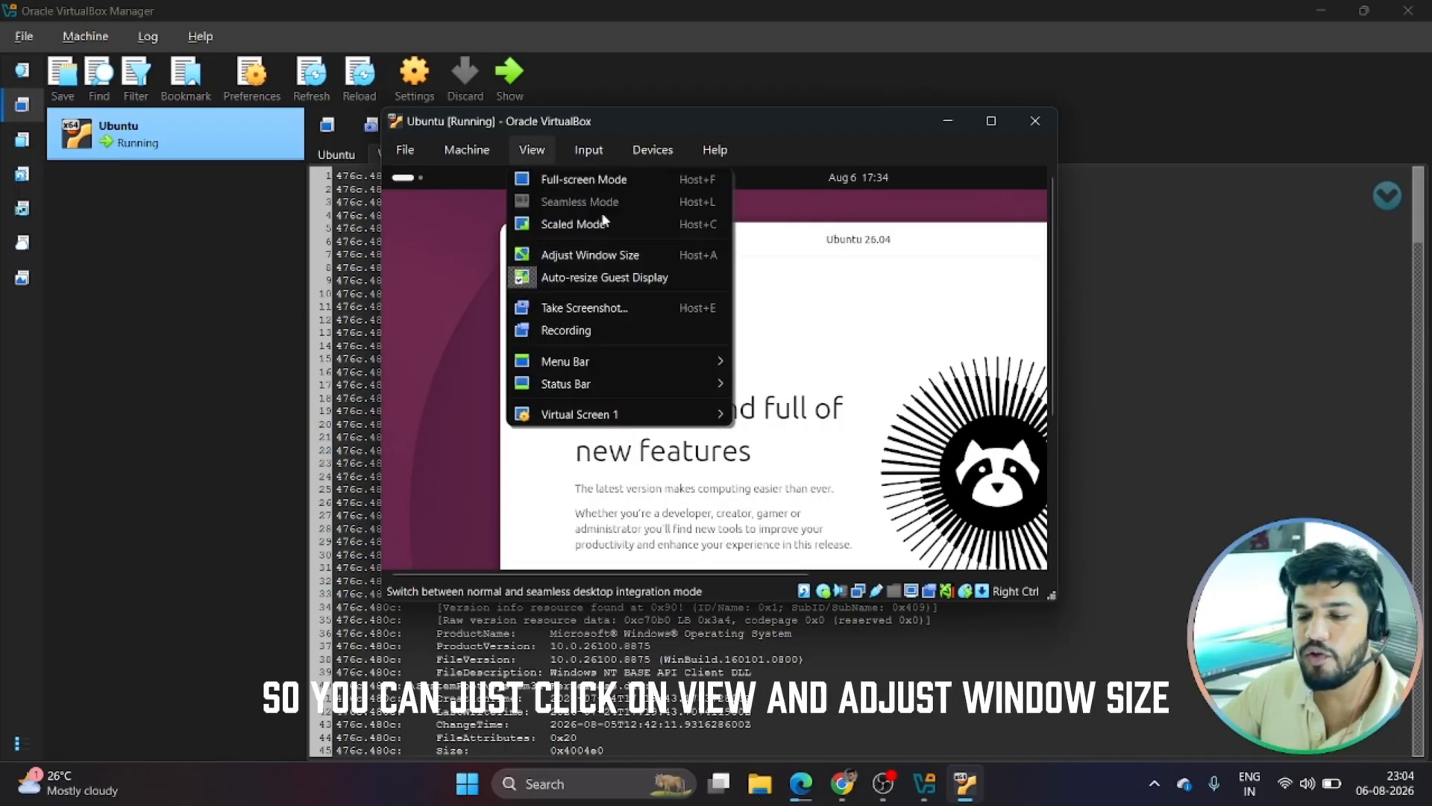
{"action": "left_click", "coordinate": [577, 256]}
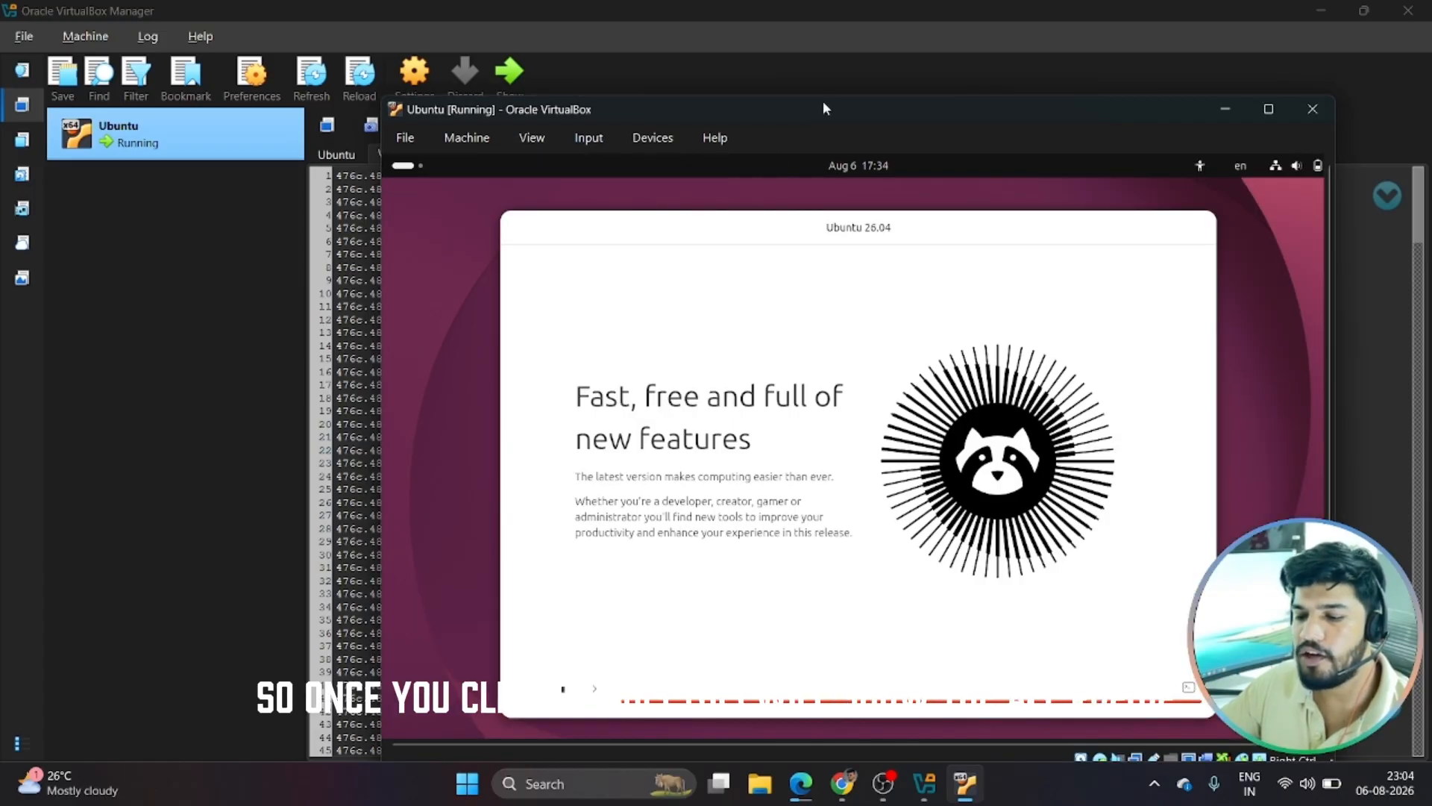
{"action": "left_click_drag", "start_coordinate": [823, 109], "coordinate": [697, 48]}
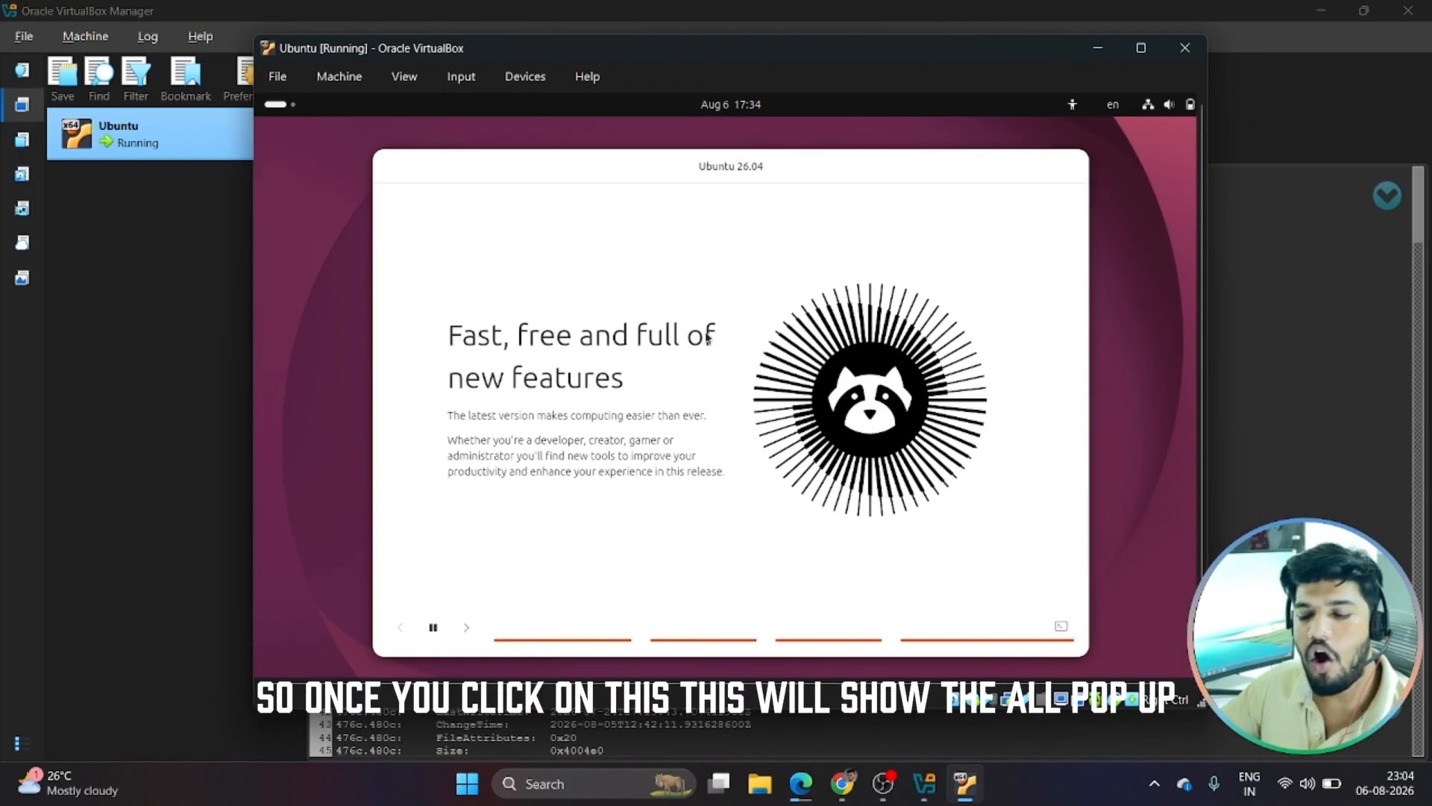